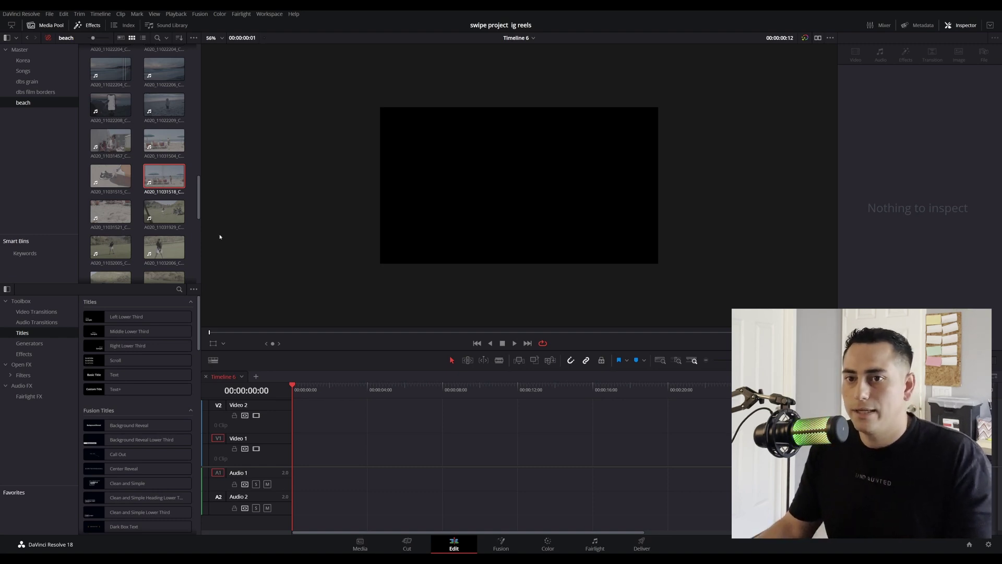
# Add the audio of the second RPReplay song recording from the Songs bin to Audio 2 at the timeline start
pyautogui.press('q')
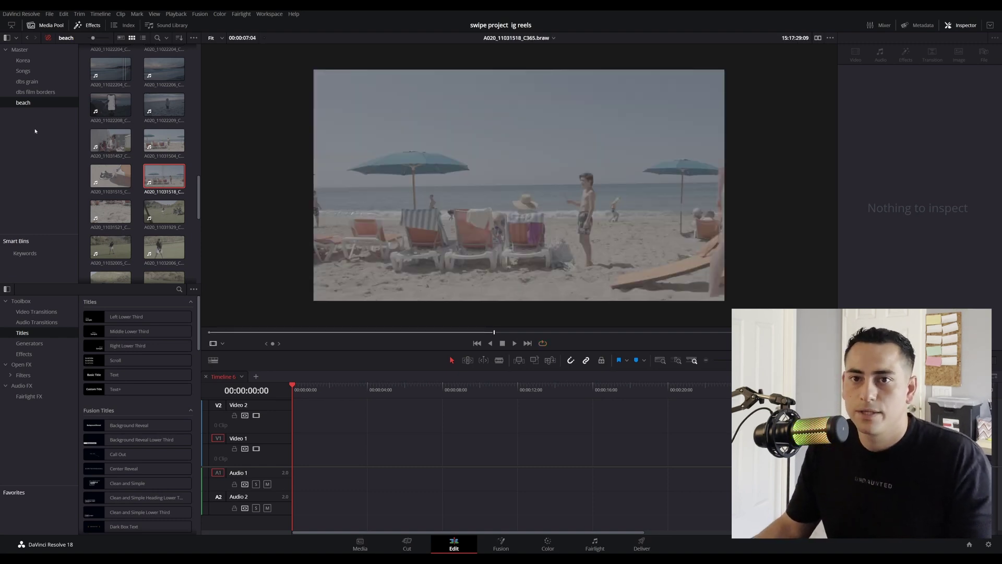
pyautogui.click(23, 71)
pyautogui.click(166, 62)
pyautogui.click(503, 332)
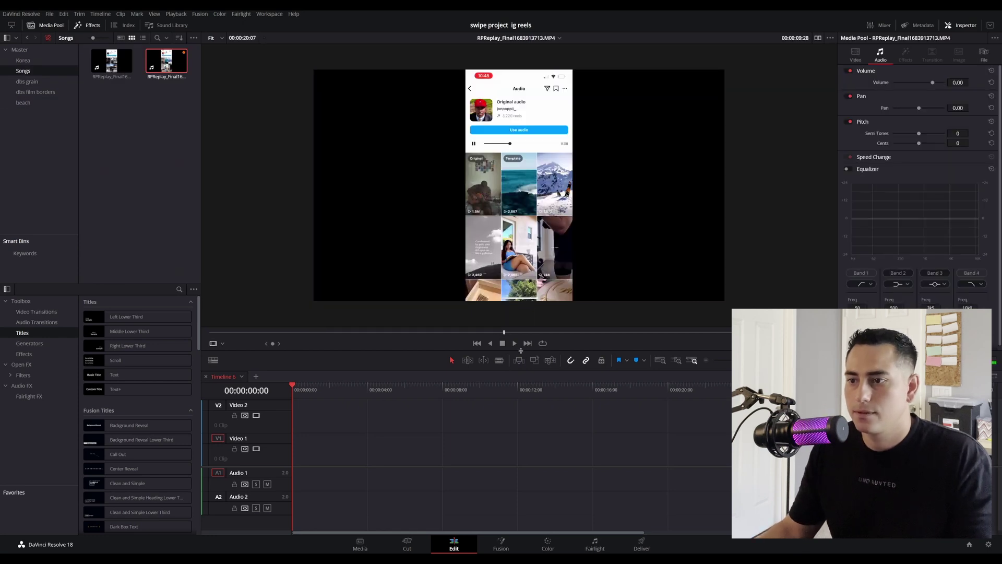
pyautogui.moveTo(528, 317)
pyautogui.mouseDown()
pyautogui.moveTo(371, 504)
pyautogui.moveTo(257, 480)
pyautogui.moveTo(328, 509)
pyautogui.moveTo(315, 508)
pyautogui.mouseUp()
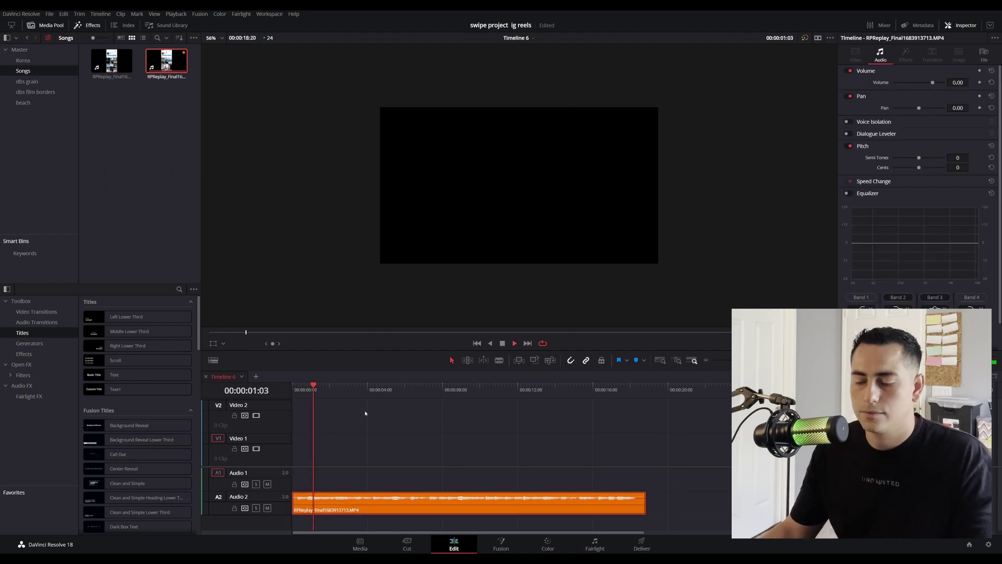
# Find the wave clip A020_11022204_C357 in the beach bin, preview it and place it on Video 1 around 00:00:06:00
pyautogui.click(23, 103)
pyautogui.press('q')
pyautogui.press('q')
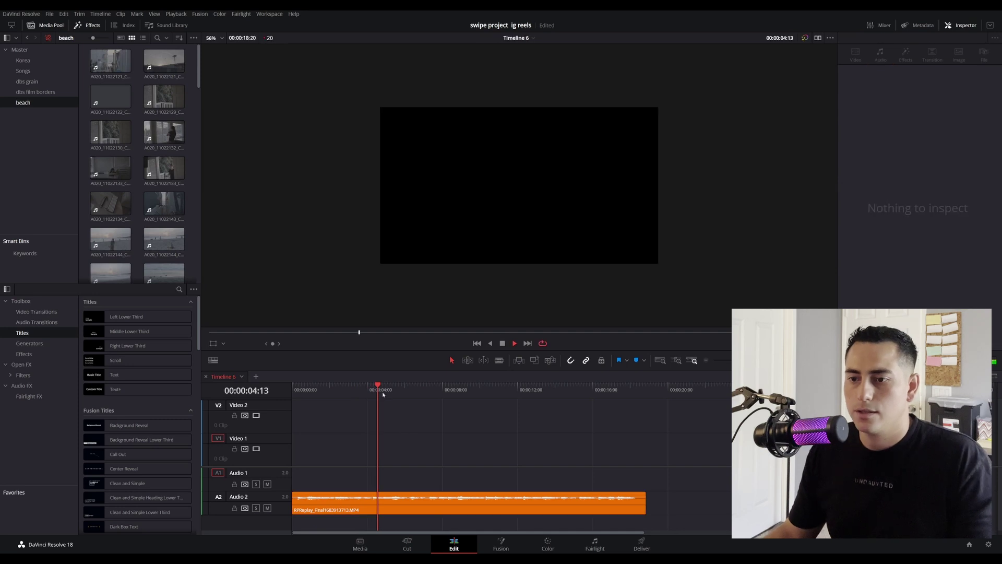
pyautogui.press('Home')
pyautogui.scroll(-10, 104, 199)
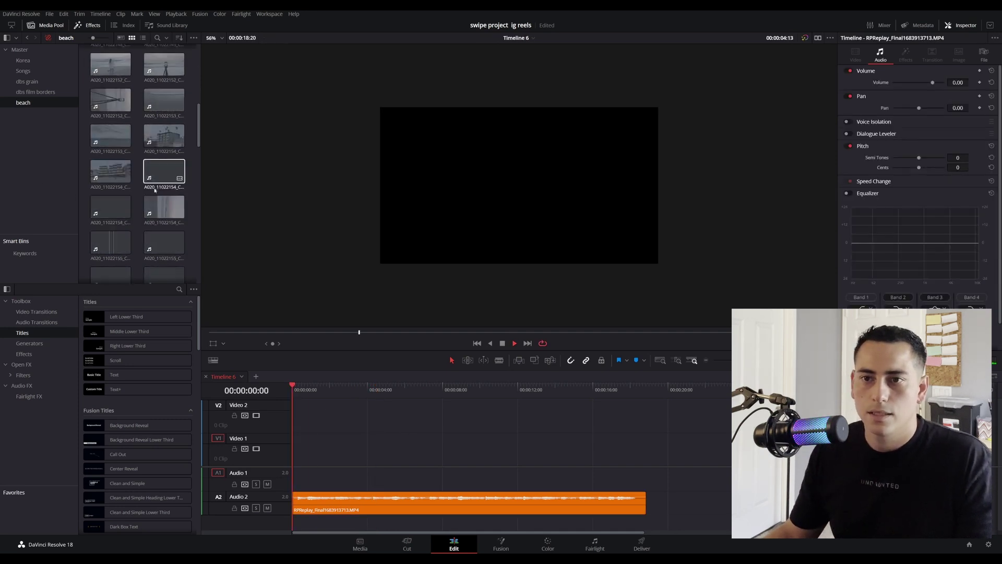
pyautogui.scroll(4, 155, 188)
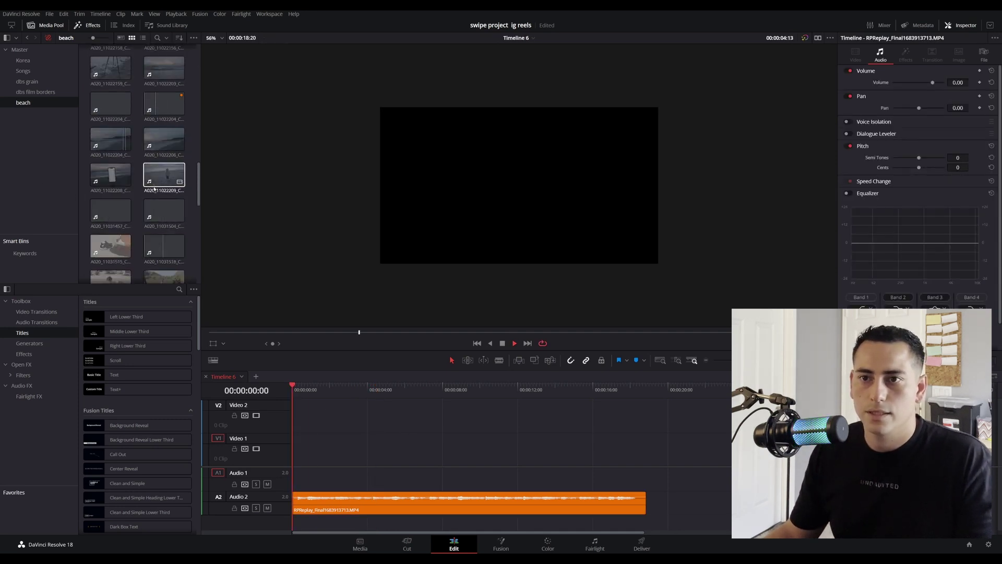
pyautogui.click(162, 106)
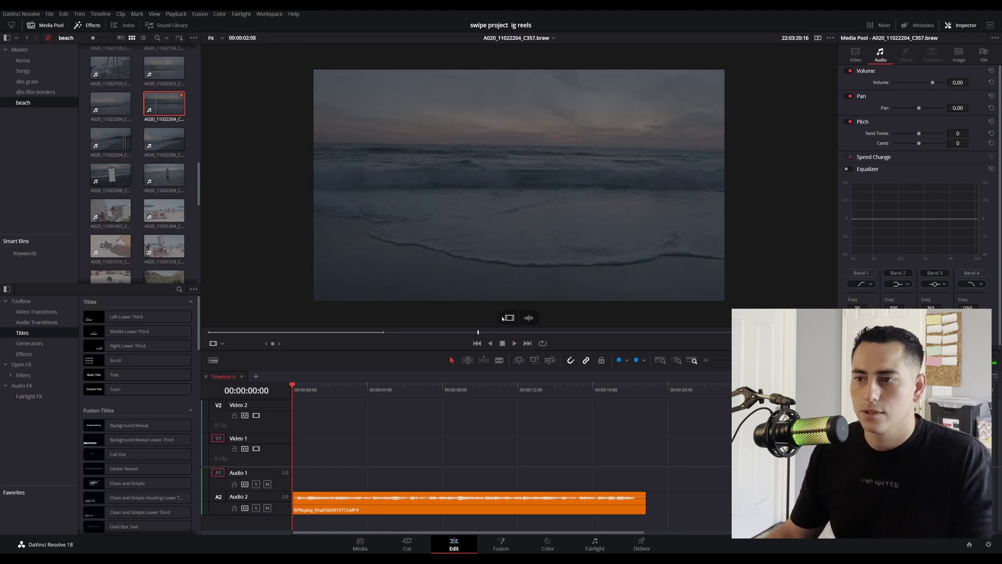
pyautogui.moveTo(411, 332); pyautogui.dragTo(62, 308)
pyautogui.press('space')
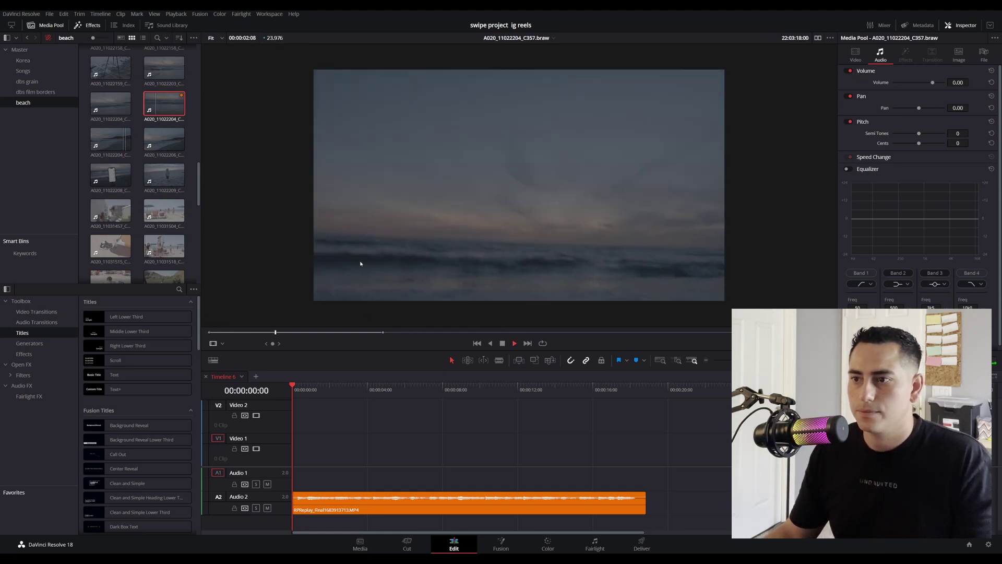
pyautogui.moveTo(485, 208); pyautogui.dragTo(428, 450)
# Mark a section near the end of the beach-chairs clip A020_11031504_C363 and place it on Video 1 near the song's end
pyautogui.scroll(-2, 163, 212)
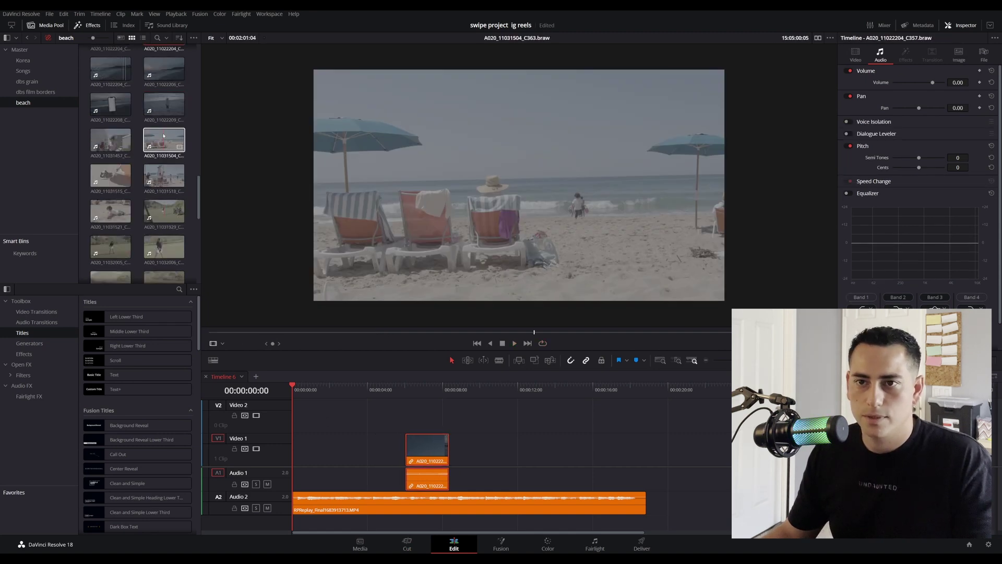
pyautogui.click(167, 139)
pyautogui.moveTo(679, 332); pyautogui.dragTo(729, 332)
pyautogui.press('i')
pyautogui.press('o')
pyautogui.press('i')
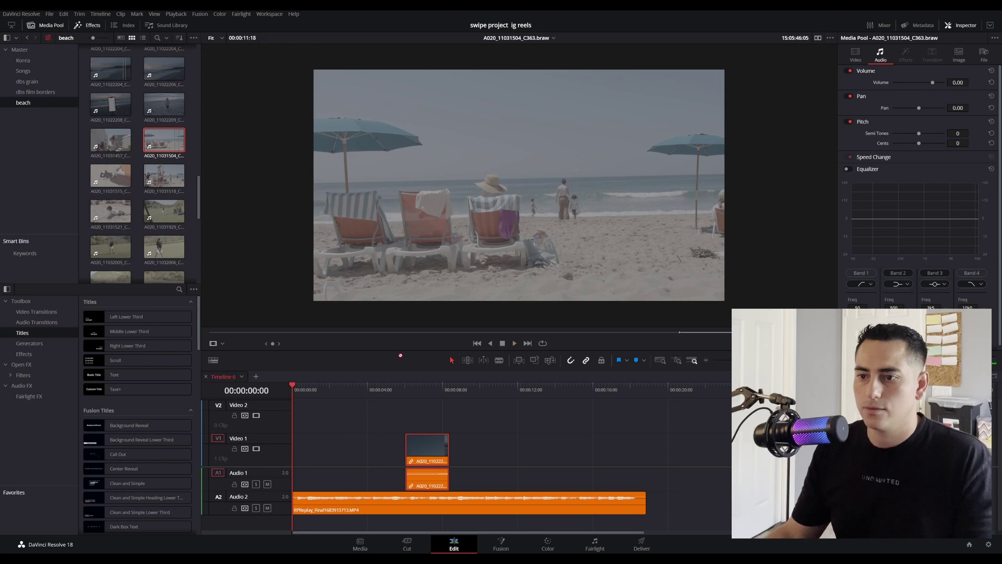
pyautogui.moveTo(400, 354); pyautogui.dragTo(611, 462)
# Play the beach-chairs clip on the timeline, then trim it and move the kept part to the start of Video 1
pyautogui.click(617, 389)
pyautogui.press('space')
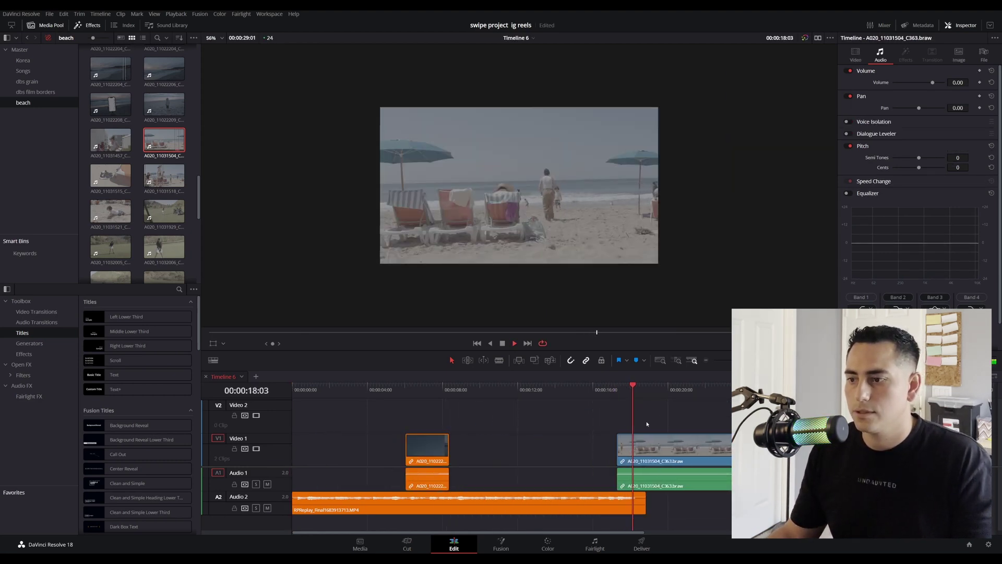
pyautogui.press('space')
pyautogui.moveTo(652, 417); pyautogui.dragTo(658, 491)
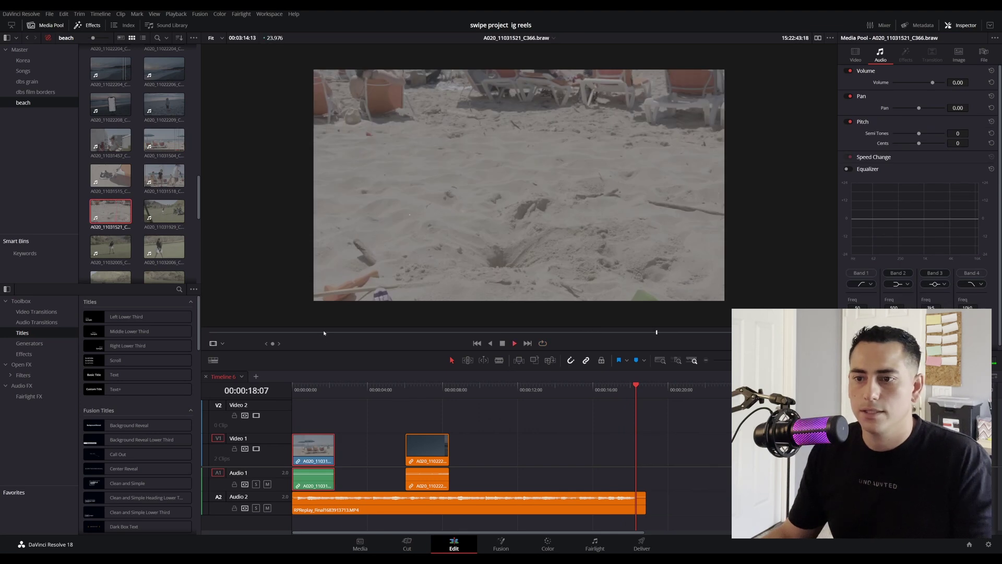
# Mark a range of the clip A020_11031521_C366 of the child playing in the sand and place it on Video 1 around 00:00:20:00
pyautogui.moveTo(323, 333); pyautogui.dragTo(385, 332)
pyautogui.press('o')
pyautogui.moveTo(397, 261); pyautogui.dragTo(670, 453)
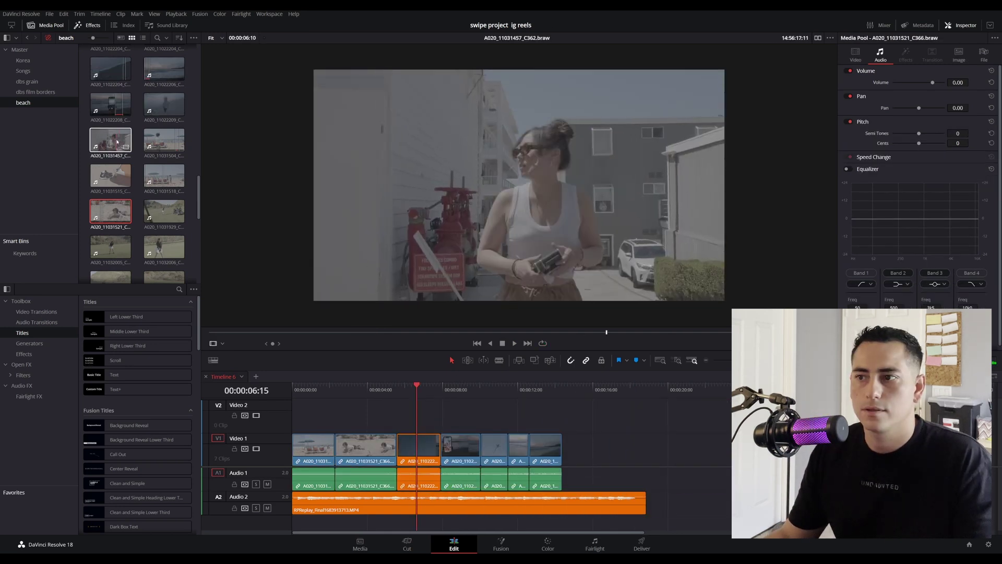
pyautogui.press('q')
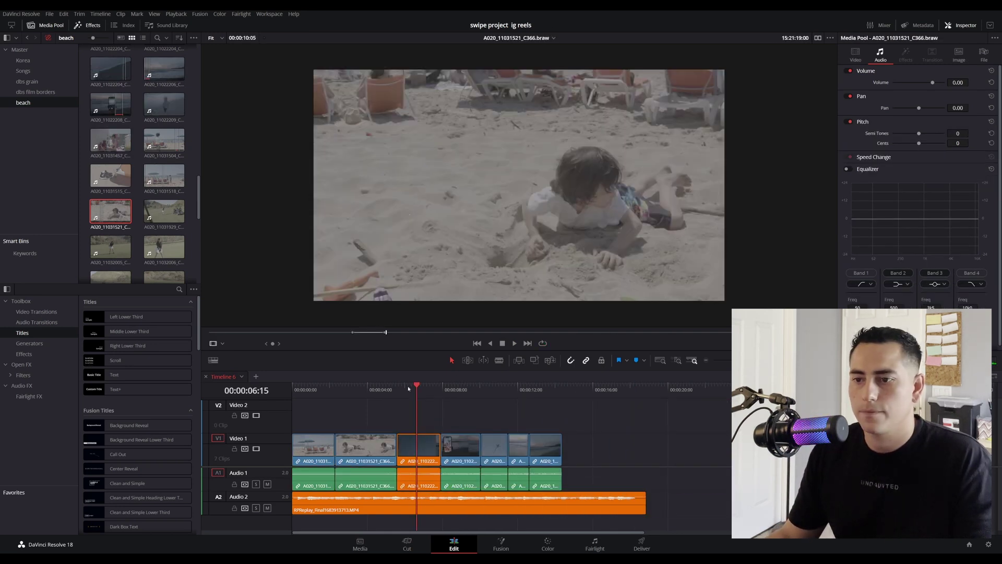
# Play the rough cut from the start and move the birds clip ahead of the orange wave clip on Video 1
pyautogui.moveTo(408, 388); pyautogui.dragTo(292, 389)
pyautogui.press('space')
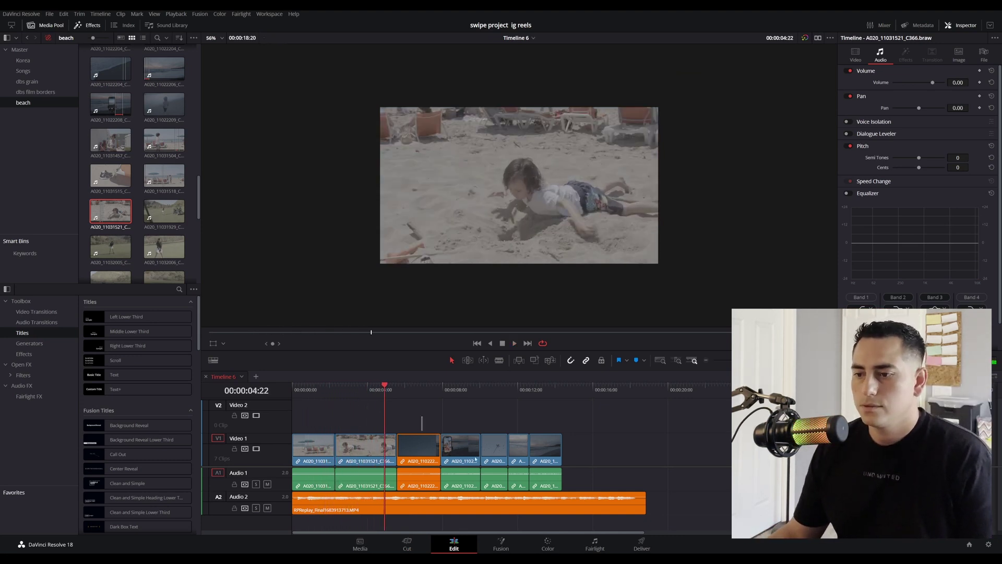
pyautogui.moveTo(422, 416); pyautogui.dragTo(609, 475)
pyautogui.moveTo(420, 454); pyautogui.dragTo(407, 456)
pyautogui.click(417, 390)
pyautogui.press('space')
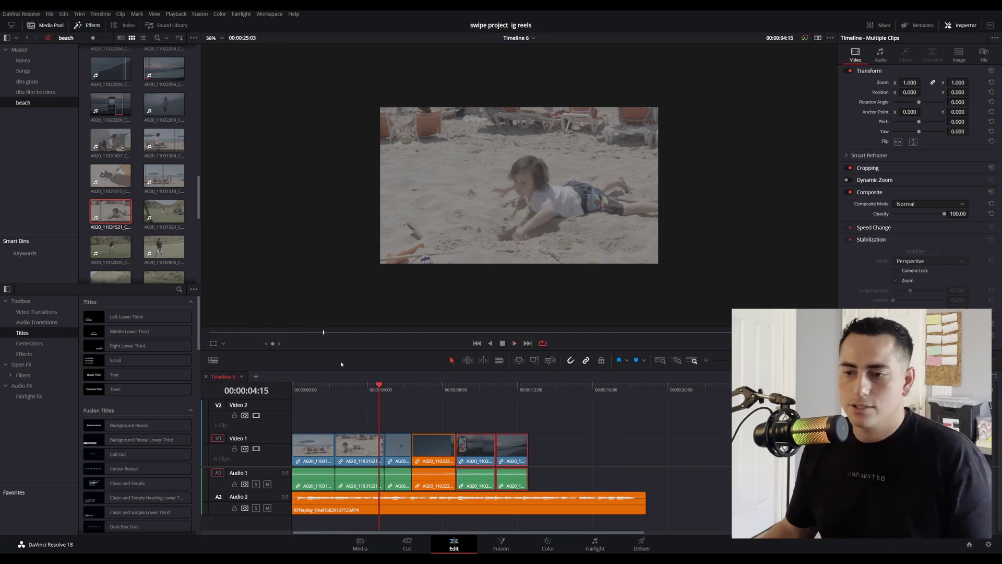
# Play back the opening of the rearranged cut to check its timing against the song
pyautogui.press('Up')
pyautogui.press('Up')
pyautogui.press('l')
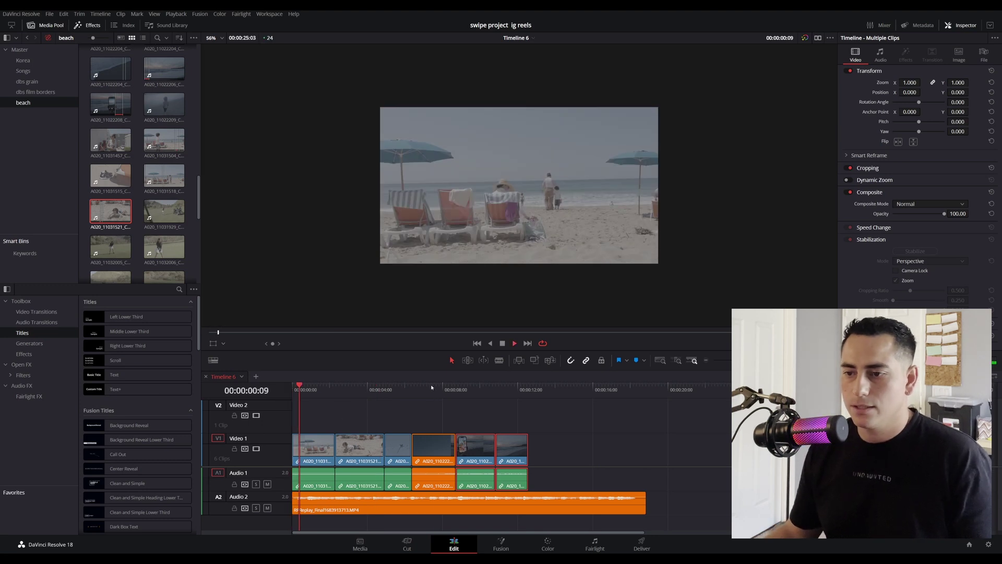
pyautogui.click(435, 386)
pyautogui.click(311, 388)
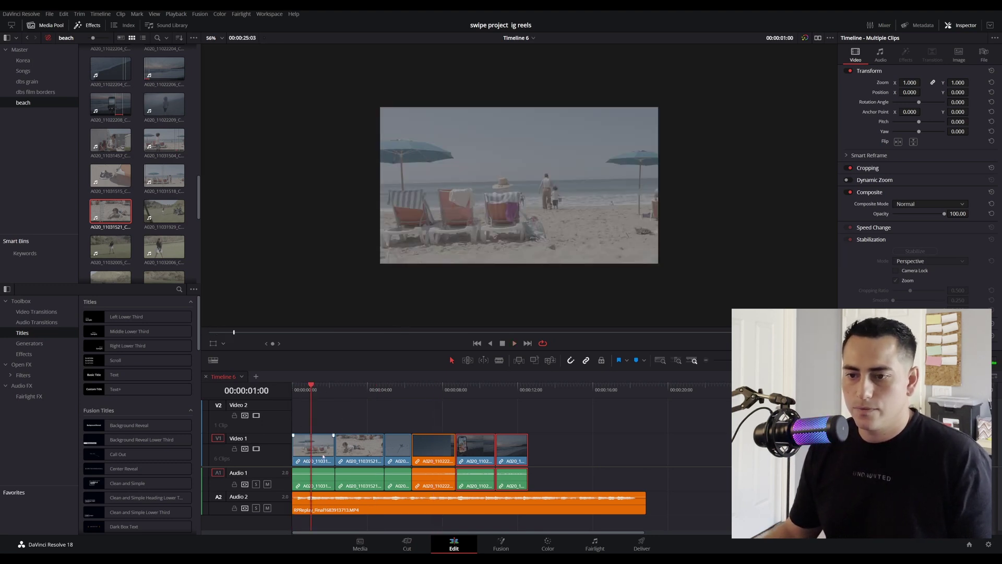
# Apply the Filmmakers Powergrade Studio still to the opening beach-chairs clip on the Color page
pyautogui.click(329, 440)
pyautogui.click(547, 544)
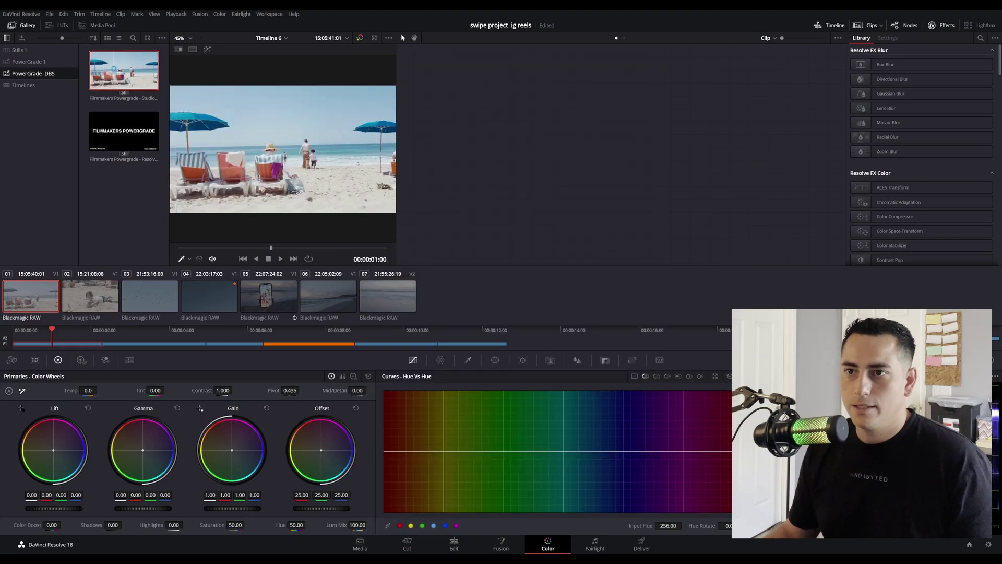
pyautogui.middleClick(123, 71)
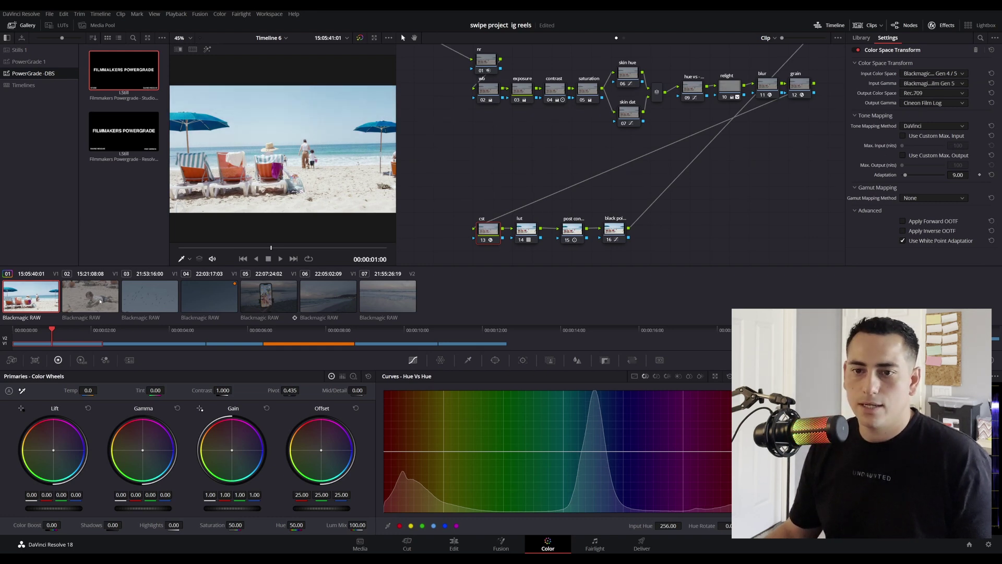
# Copy the first clip's grade to clips 02 through 07
pyautogui.click(100, 301)
pyautogui.click(377, 303)
pyautogui.keyDown('shift'); pyautogui.click(109, 300); pyautogui.keyUp('shift')
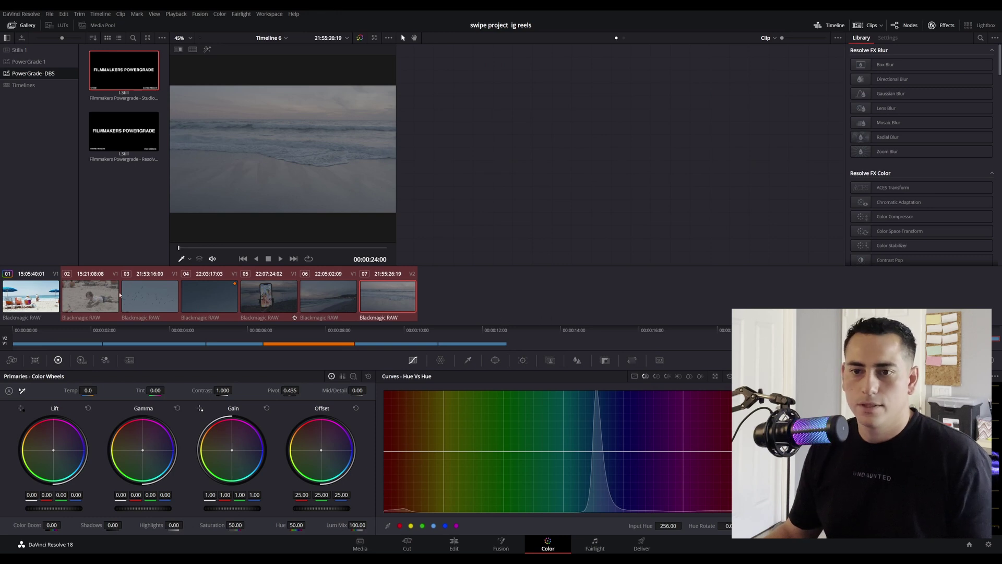
pyautogui.middleClick(31, 296)
# Return to the Edit page and play the graded opening from the timeline start
pyautogui.click(454, 544)
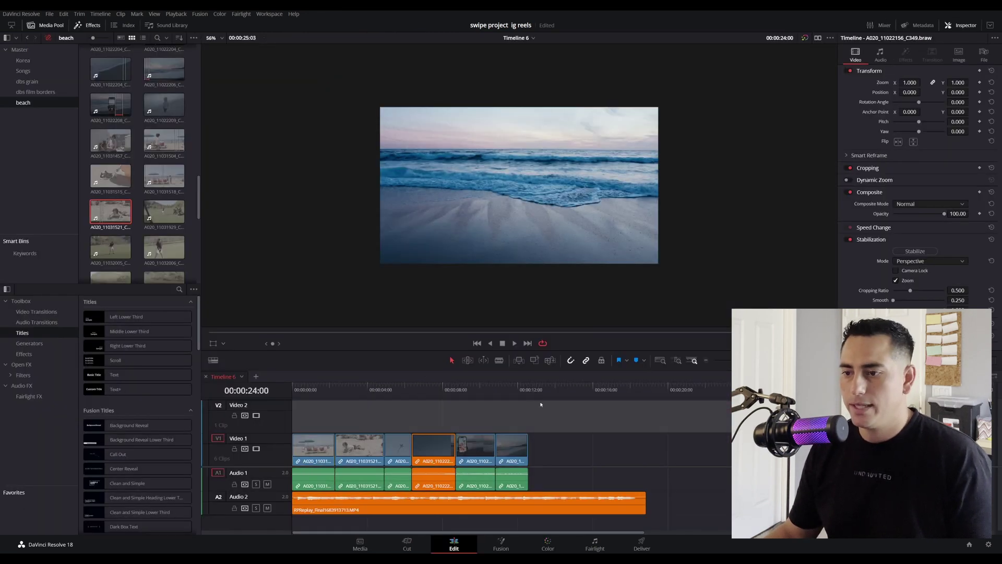
pyautogui.moveTo(528, 389); pyautogui.dragTo(292, 388)
pyautogui.press('space')
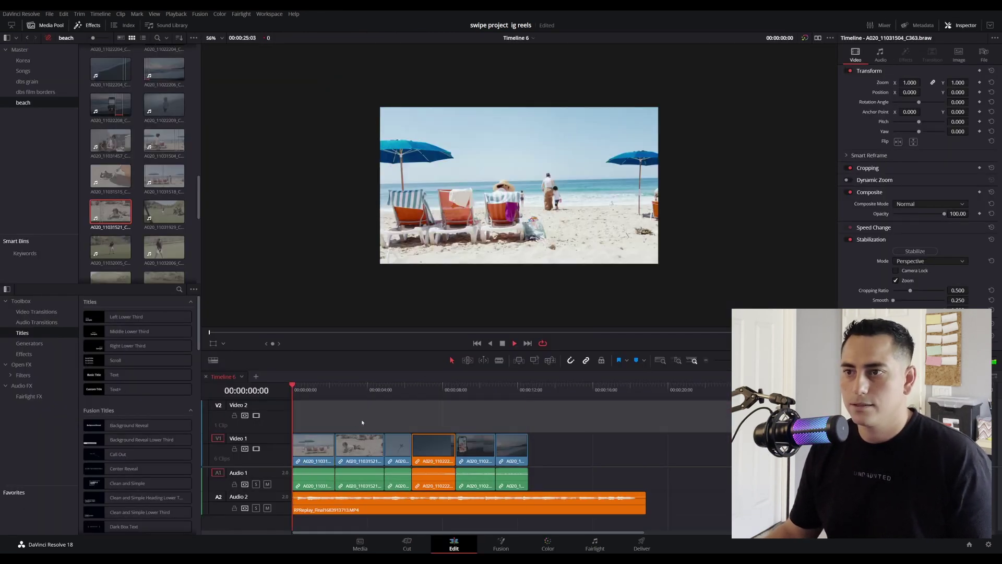
pyautogui.press('space')
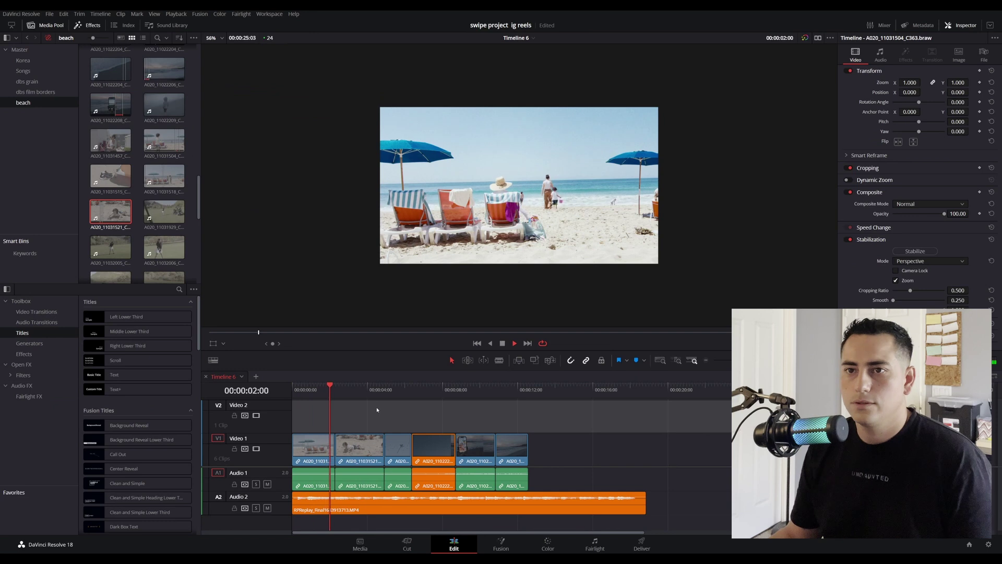
pyautogui.press('space')
# Import the six border PNGs from the Film Borders - DBS folder in File Explorer into the dbs film borders bin
pyautogui.click(35, 92)
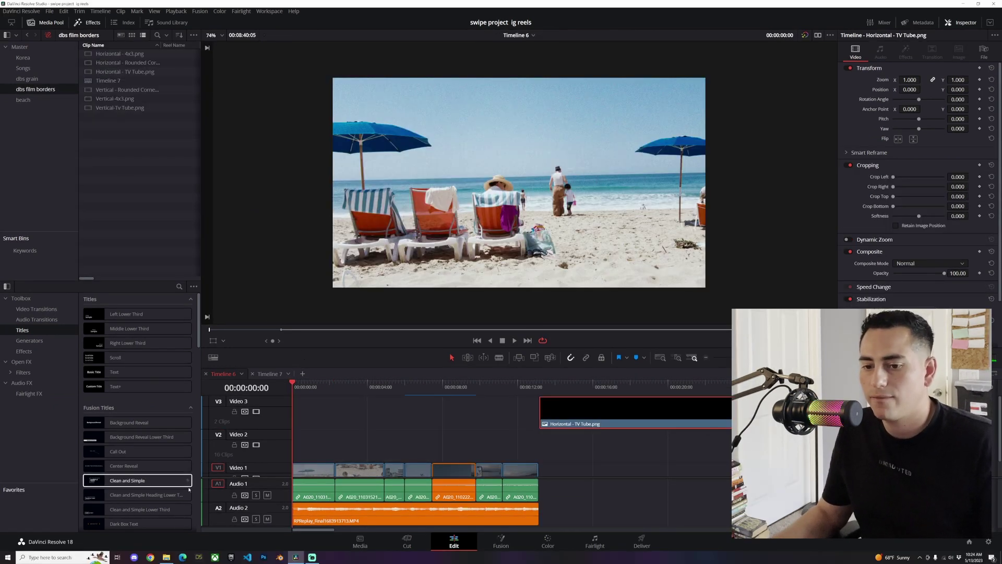
pyautogui.click(166, 557)
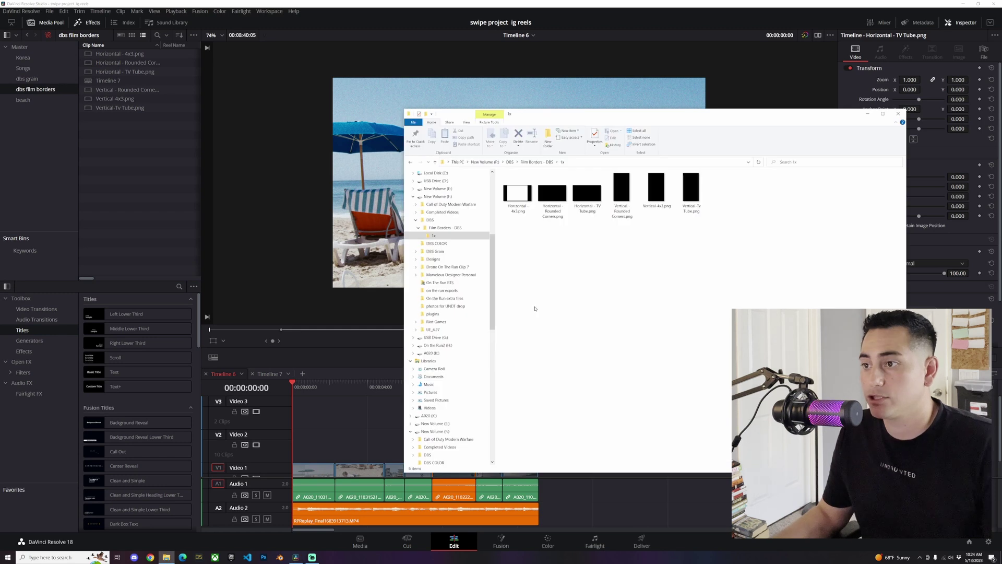
pyautogui.moveTo(692, 251); pyautogui.dragTo(527, 206)
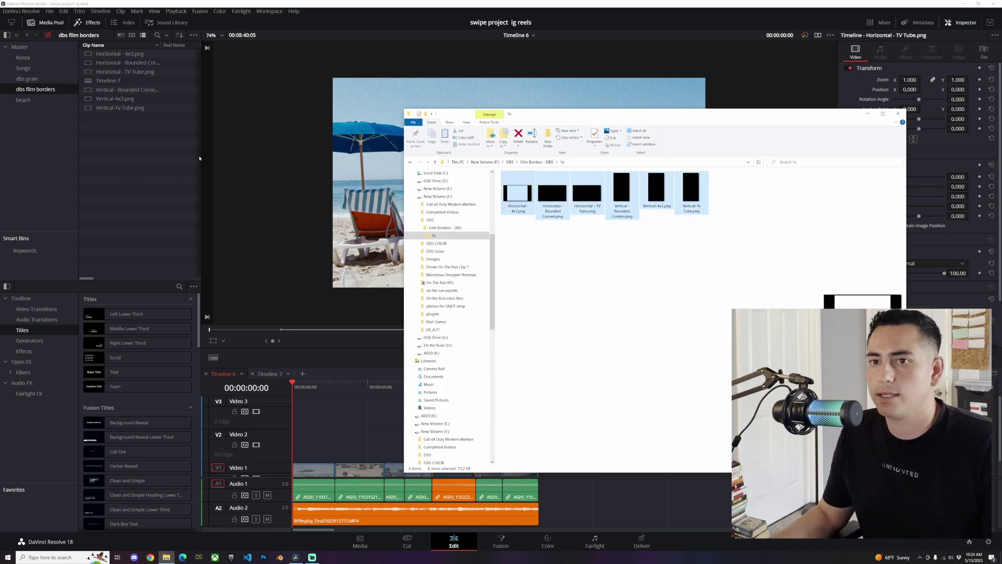
pyautogui.click(169, 163)
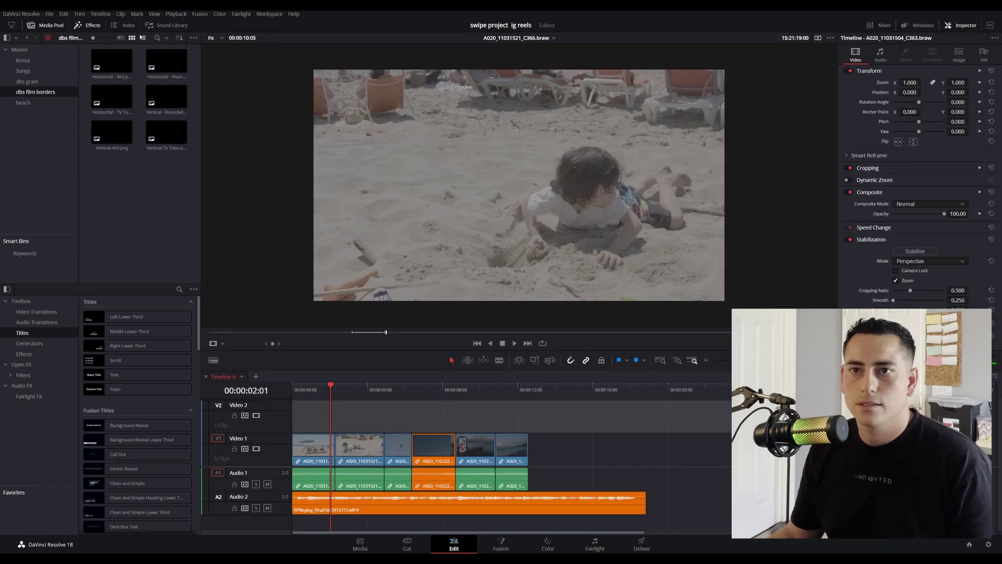
# Show the border bin as a list and lay Horizontal - TV Tube.png on Video 2 over the clips
pyautogui.click(143, 38)
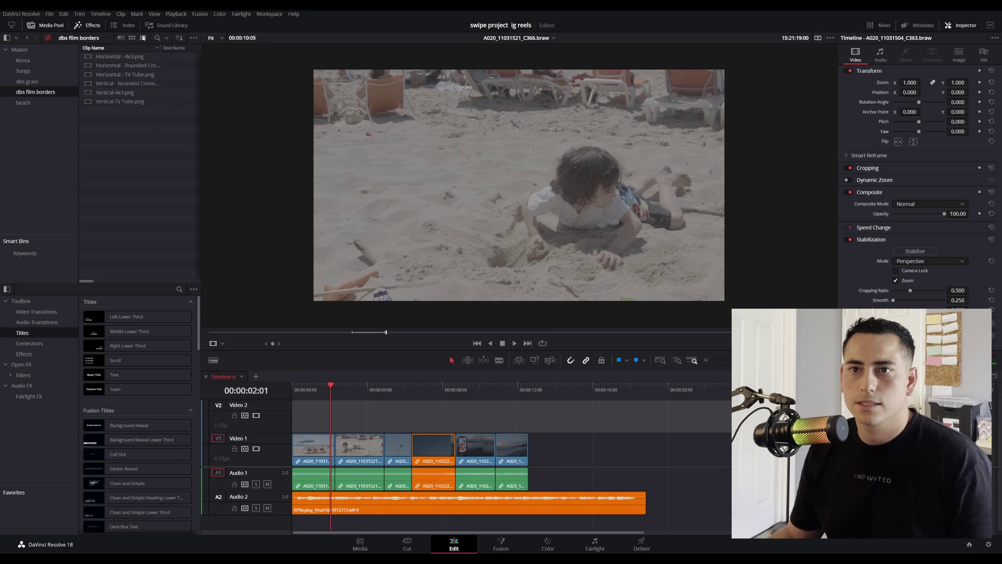
pyautogui.click(93, 74)
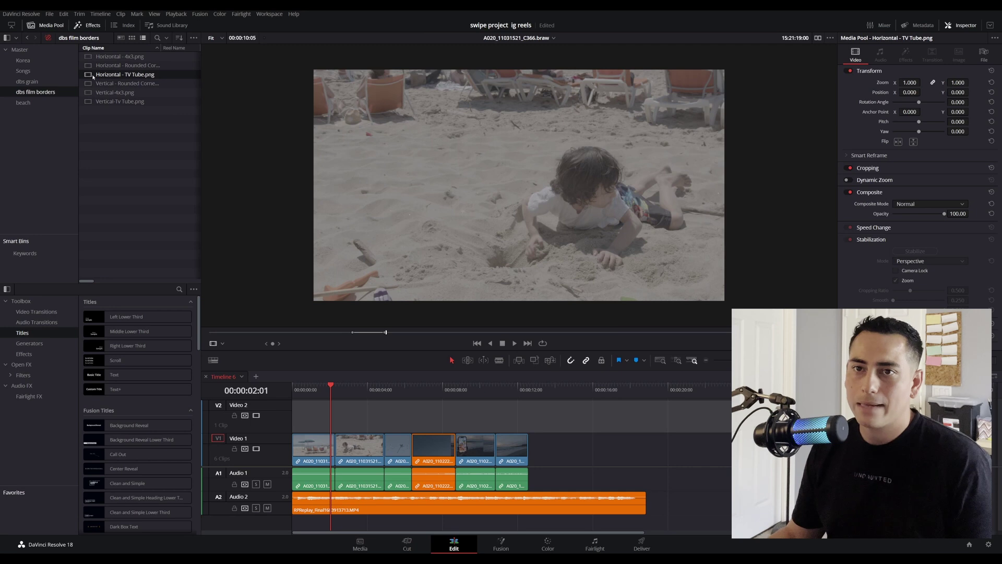
pyautogui.moveTo(93, 75); pyautogui.dragTo(528, 422)
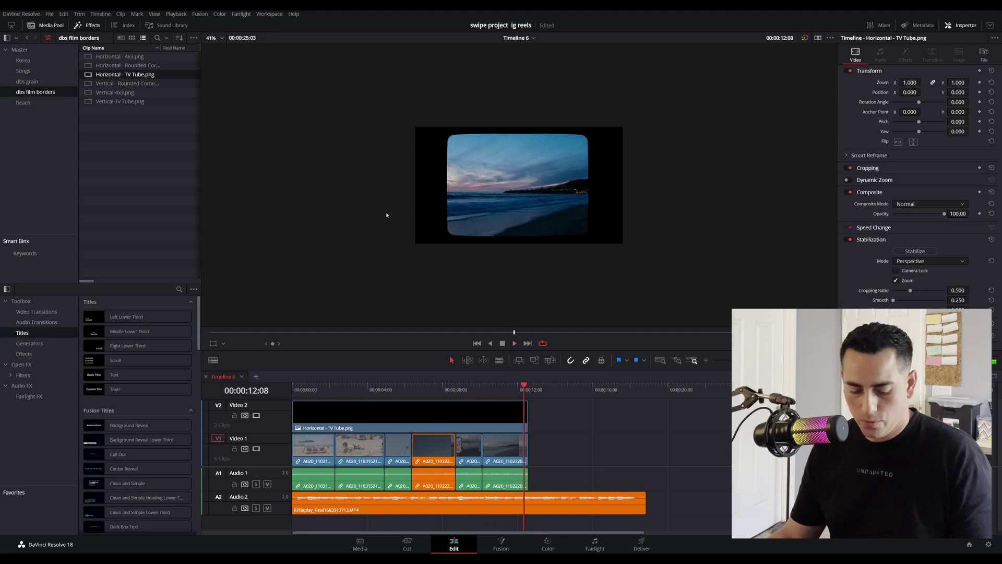
# Set the timeline's out point at 00:00:12:14, where the clips end, and return to the start
pyautogui.click(530, 389)
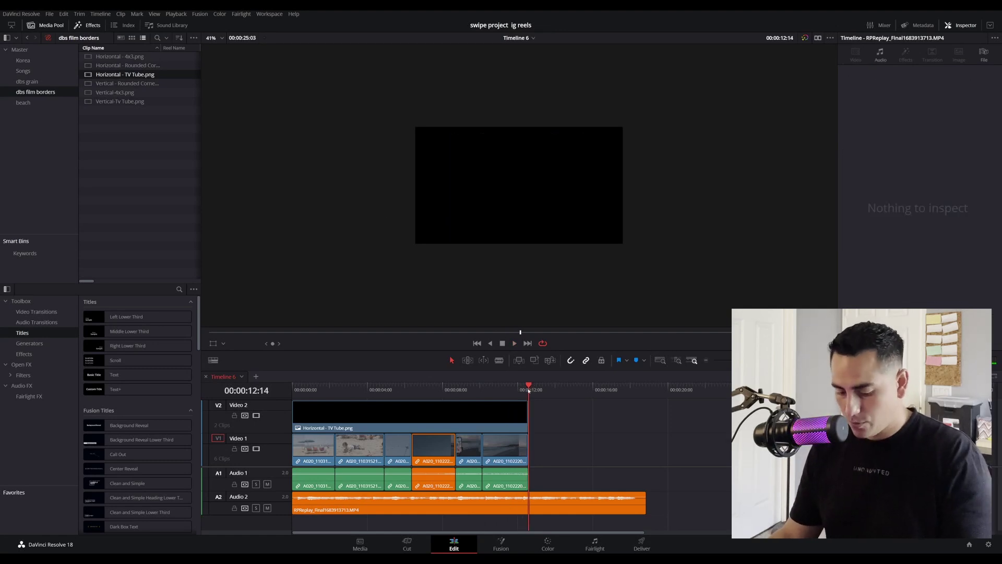
pyautogui.press('o')
pyautogui.press('Home')
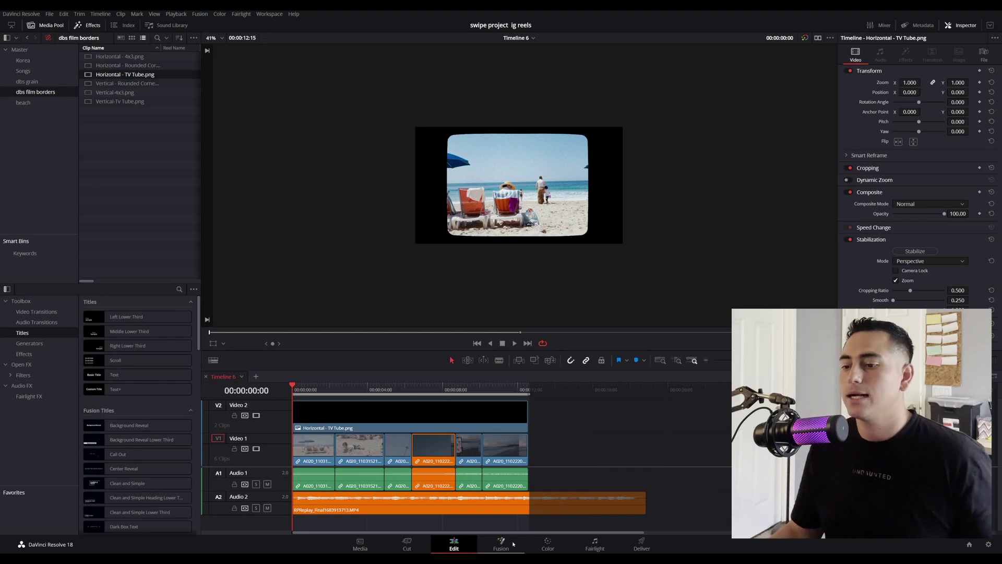
# Open the Color page, select the sunset beach clip (07) and widen the viewer
pyautogui.click(546, 545)
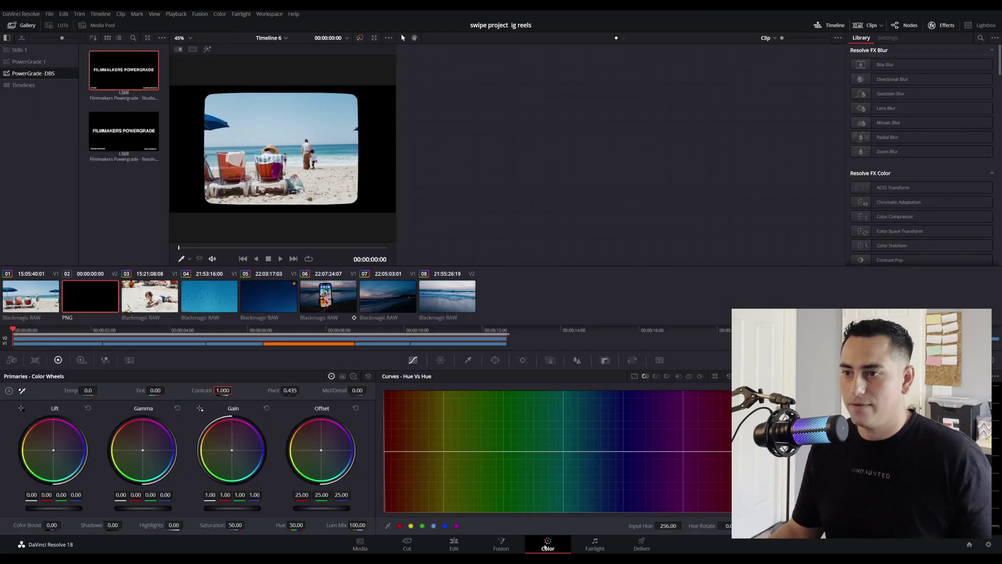
pyautogui.click(208, 298)
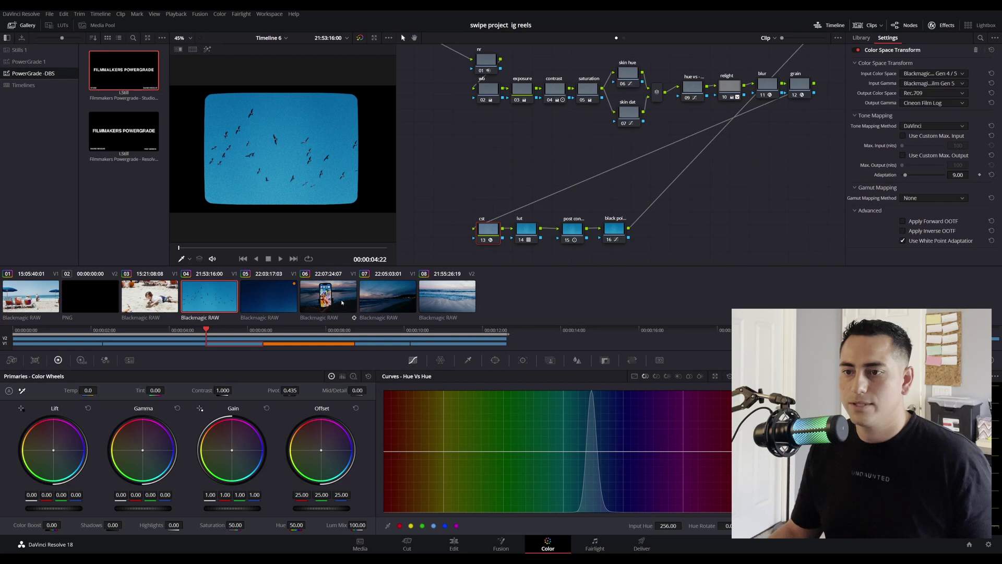
pyautogui.click(388, 296)
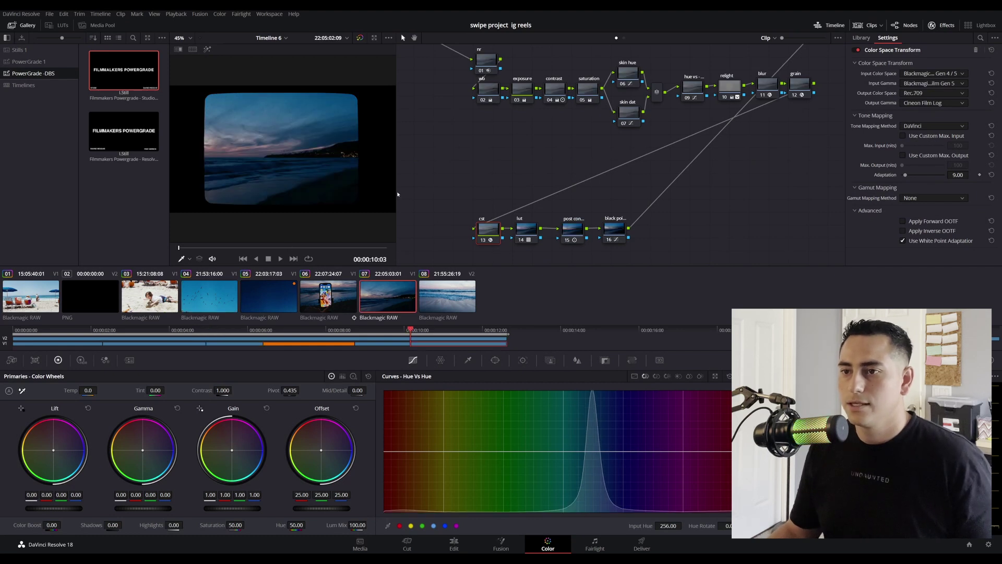
pyautogui.moveTo(397, 194); pyautogui.dragTo(415, 195)
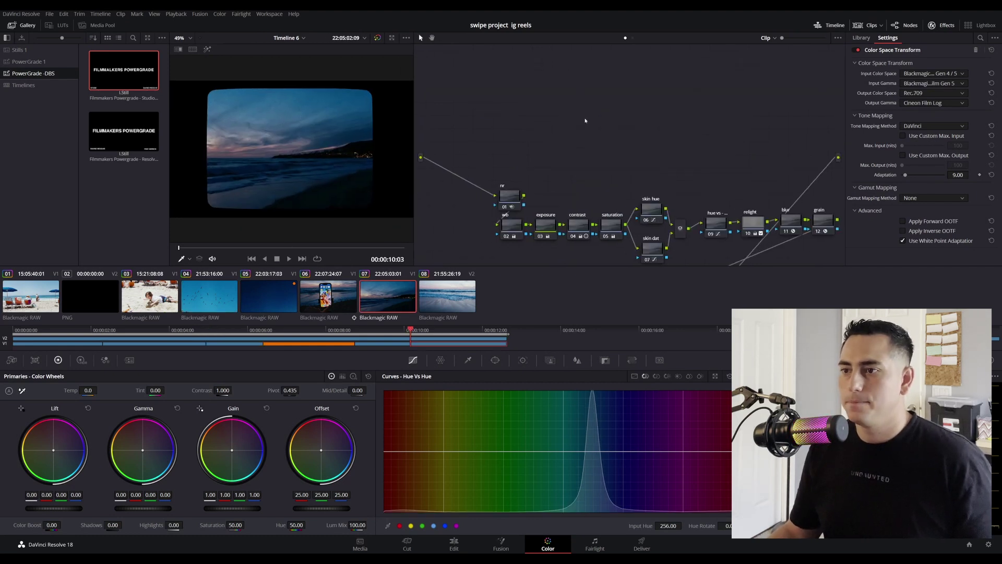
# Examine the clip's node tree from nr through wb, exposure, contrast and saturation to the two skin nodes
pyautogui.scroll(-3, 585, 121)
pyautogui.click(464, 130)
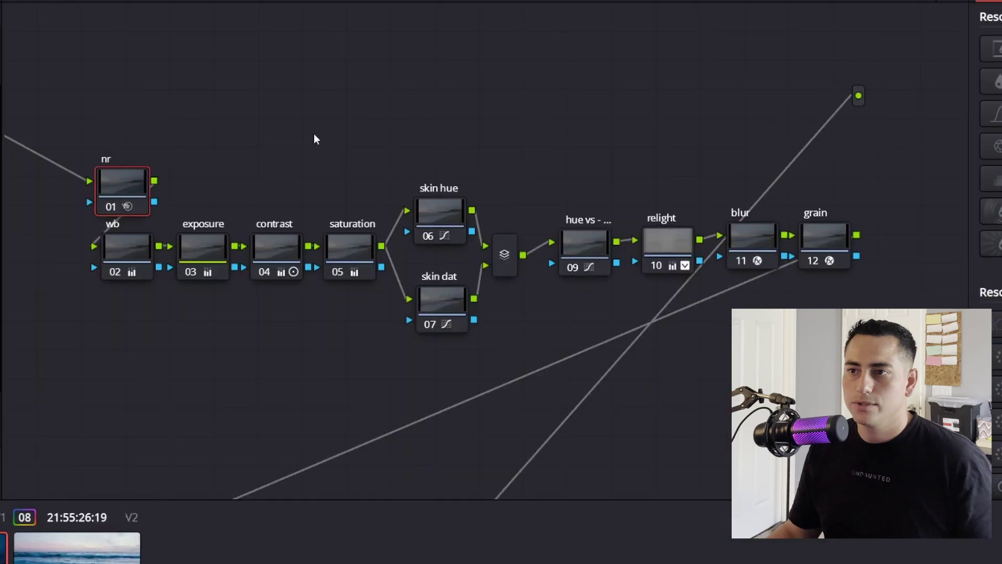
pyautogui.click(141, 251)
pyautogui.click(192, 250)
pyautogui.click(279, 255)
pyautogui.click(357, 242)
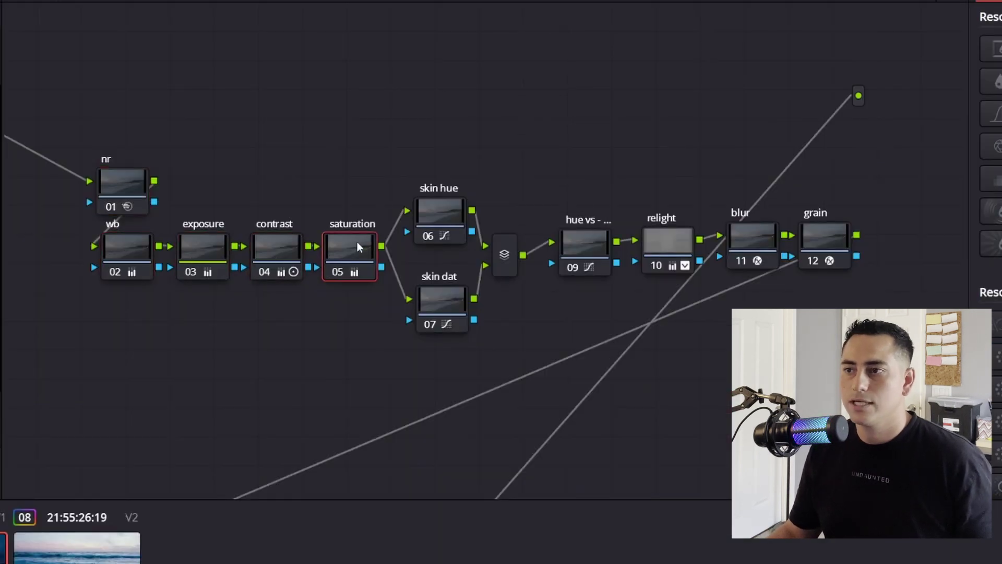
pyautogui.moveTo(366, 340); pyautogui.dragTo(55, 253)
pyautogui.moveTo(207, 339); pyautogui.dragTo(124, 325)
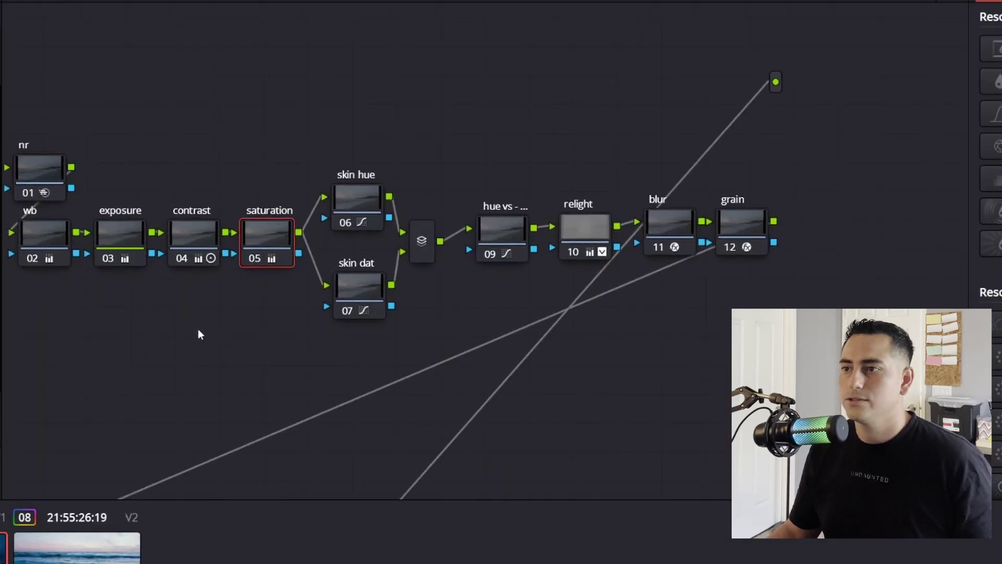
pyautogui.moveTo(347, 89); pyautogui.dragTo(394, 355)
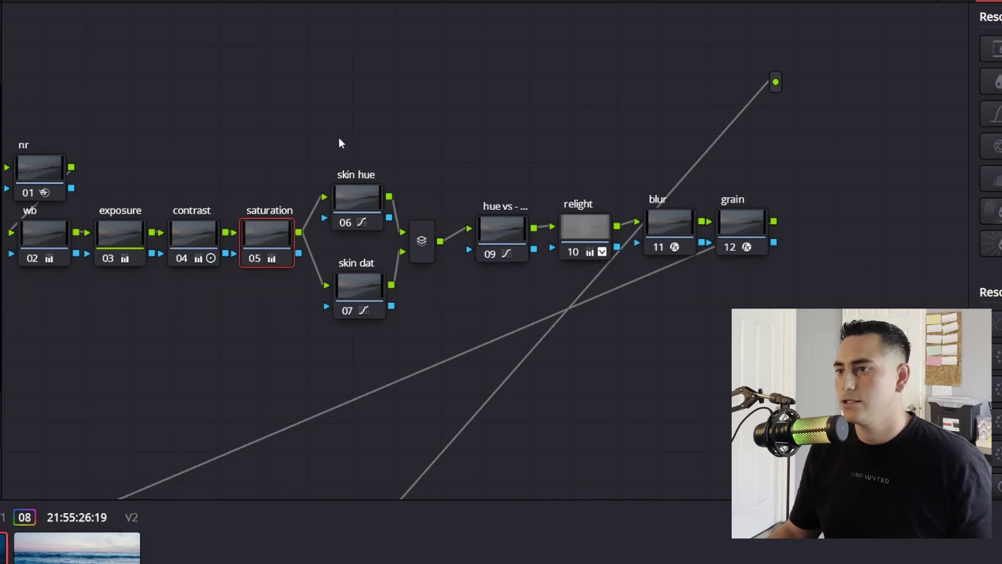
# Toggle the relight node off and on, and widen its circular window to span nearly the full bordered picture
pyautogui.click(571, 222)
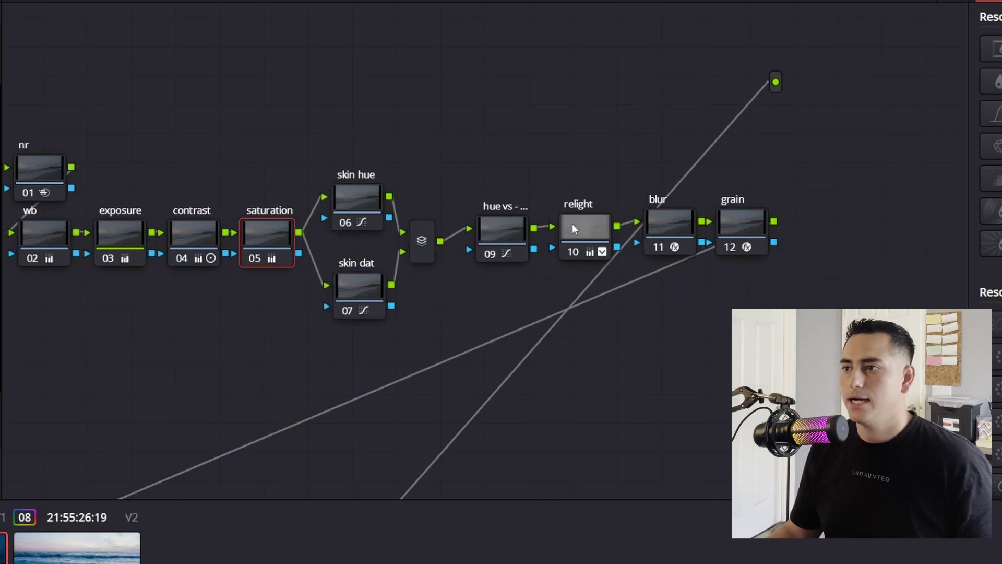
pyautogui.hotkey('ctrl', 'd')
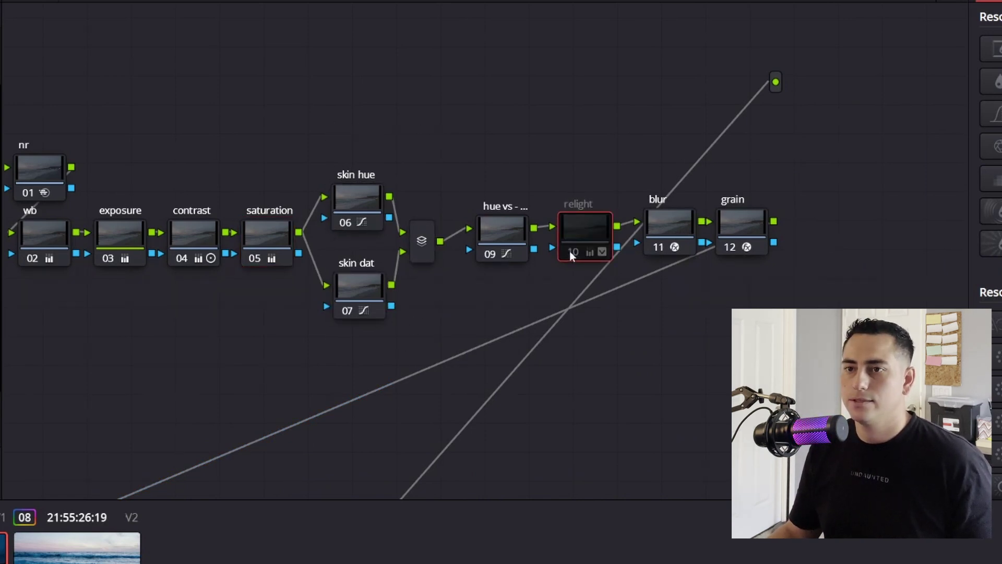
pyautogui.hotkey('ctrl', 'd')
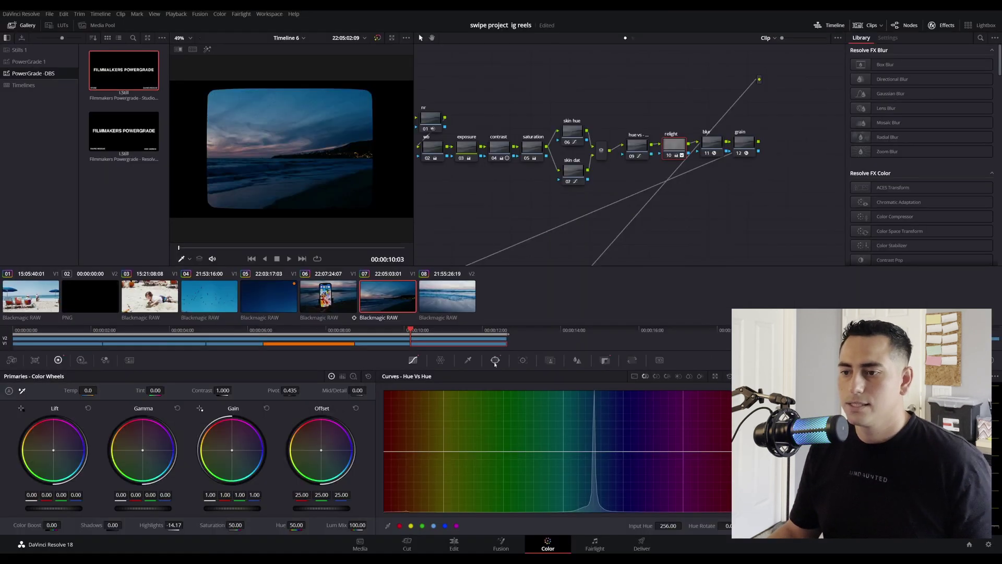
pyautogui.click(495, 360)
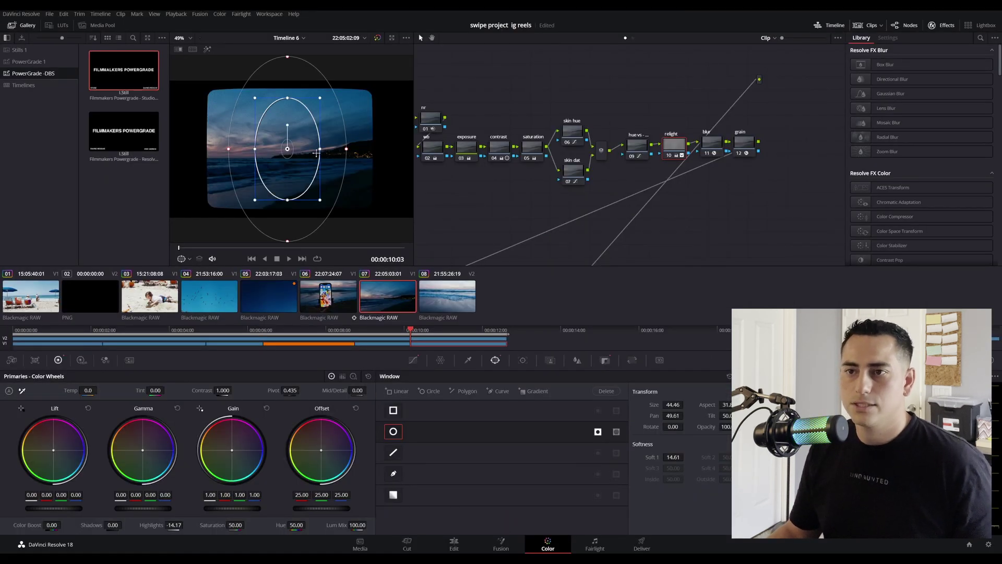
pyautogui.moveTo(320, 149)
pyautogui.mouseDown()
pyautogui.moveTo(368, 148)
pyautogui.moveTo(337, 150)
pyautogui.mouseUp()
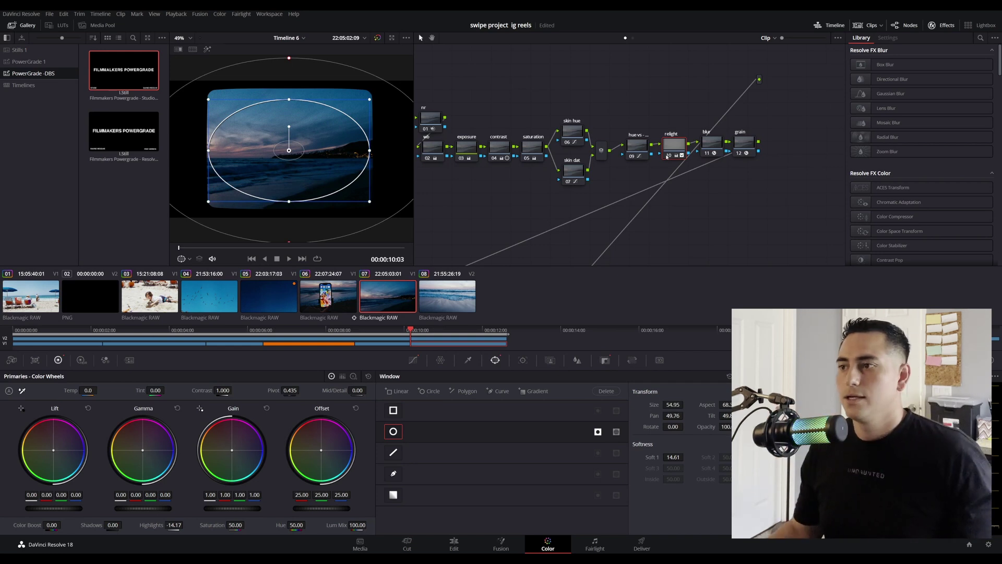
# Inspect the grain and blur nodes, and set the blur, grain and nr nodes slightly above the main node row
pyautogui.moveTo(707, 200); pyautogui.dragTo(728, 181)
pyautogui.click(732, 127)
pyautogui.click(770, 130)
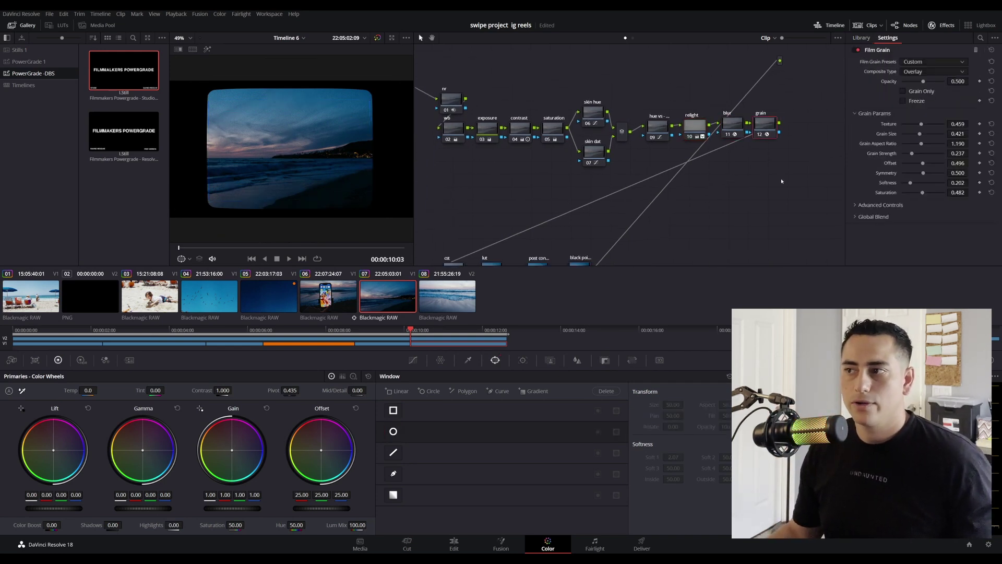
pyautogui.moveTo(735, 134); pyautogui.dragTo(747, 112)
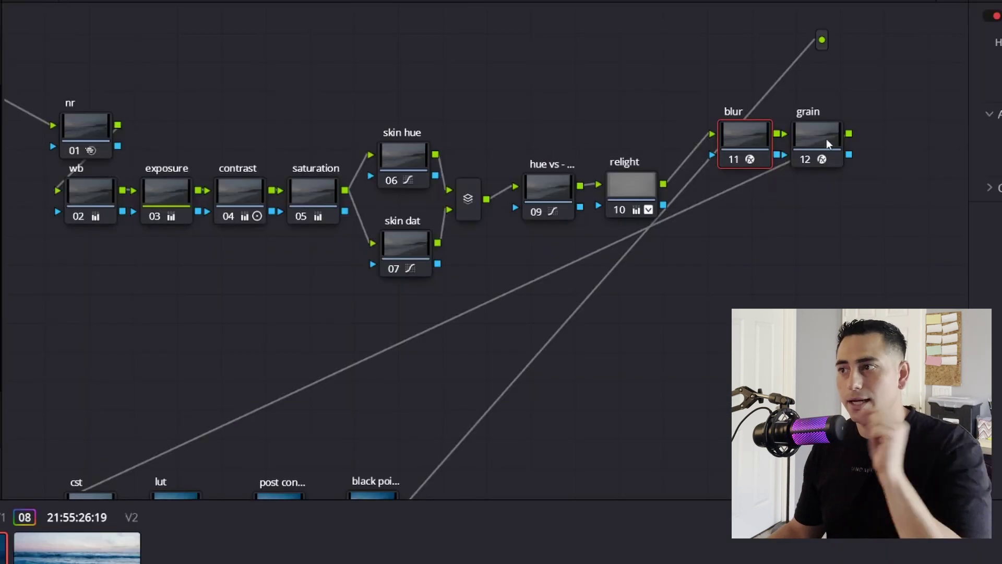
pyautogui.click(777, 103)
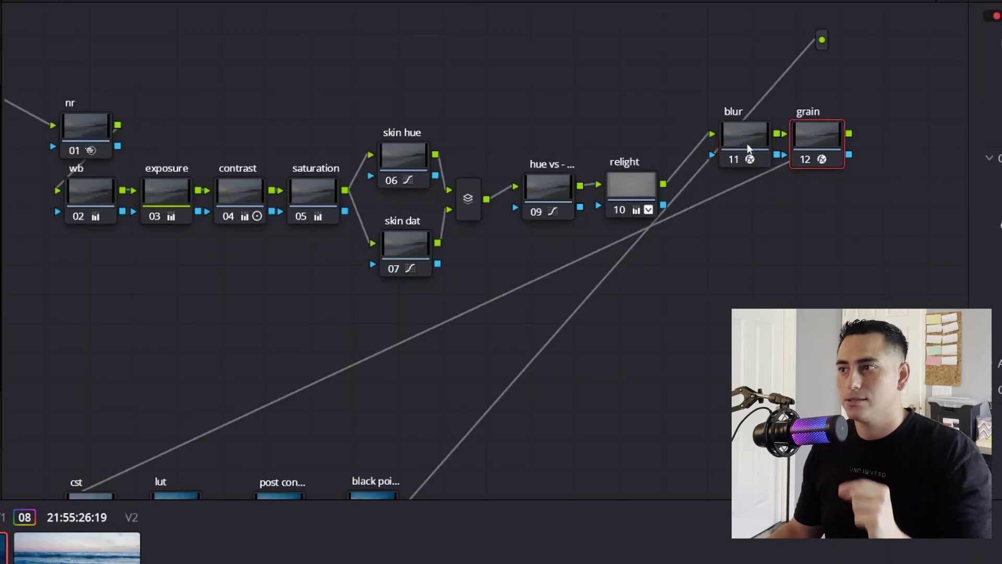
pyautogui.moveTo(79, 126); pyautogui.dragTo(98, 100)
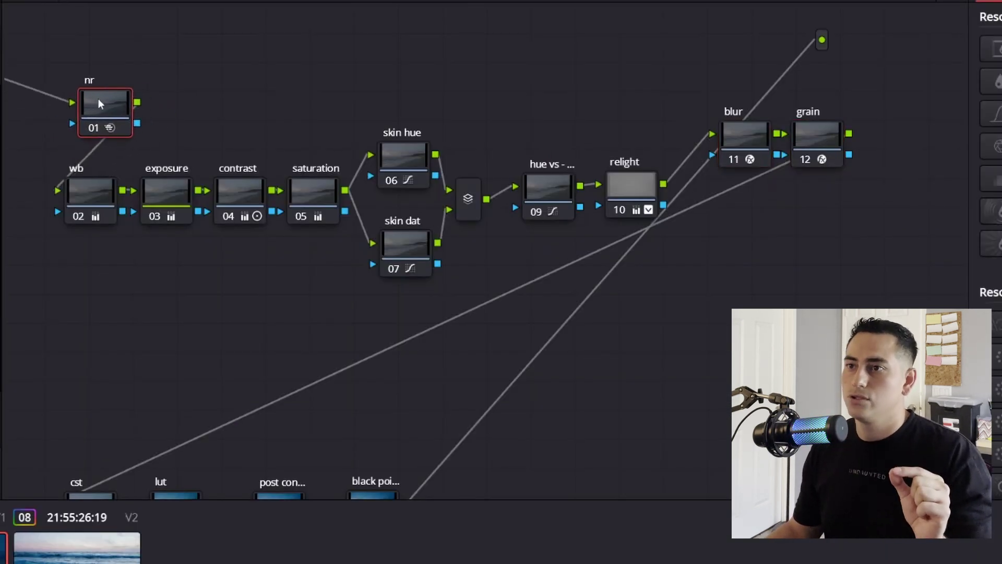
pyautogui.moveTo(809, 167); pyautogui.dragTo(719, 131)
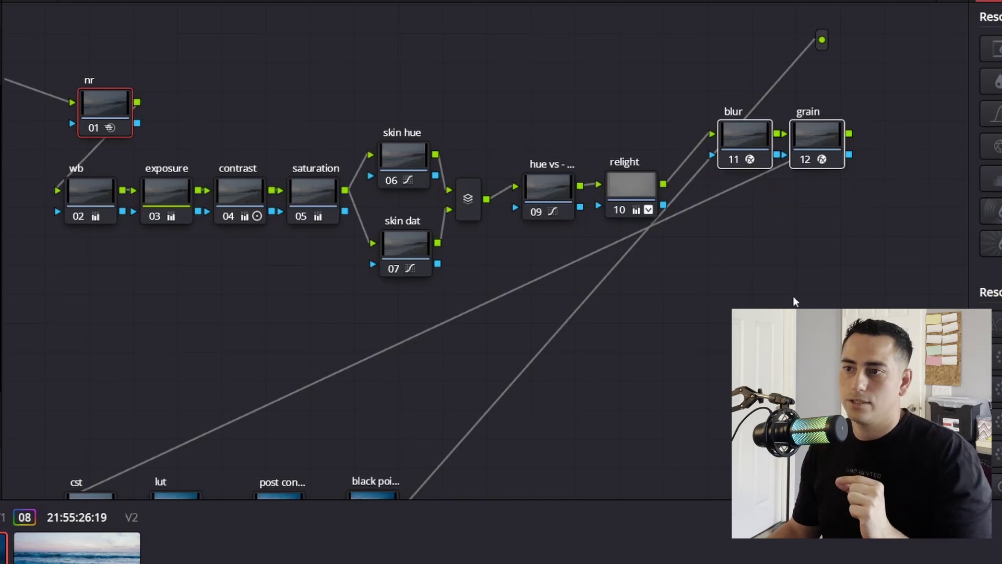
pyautogui.moveTo(784, 341); pyautogui.dragTo(796, 289)
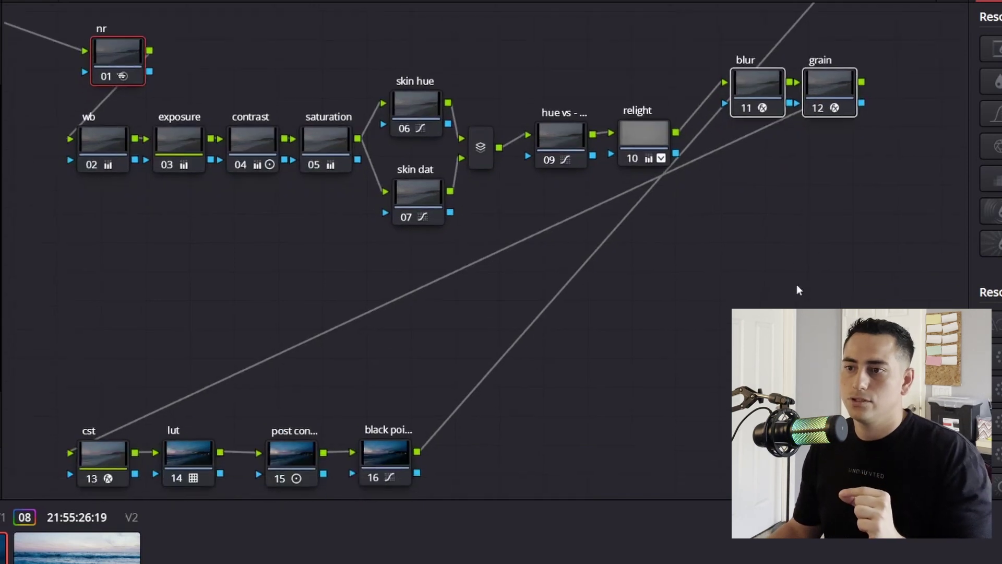
# Inspect the cst and lut nodes, and compare the image with the black point node off and on
pyautogui.click(100, 459)
pyautogui.click(189, 460)
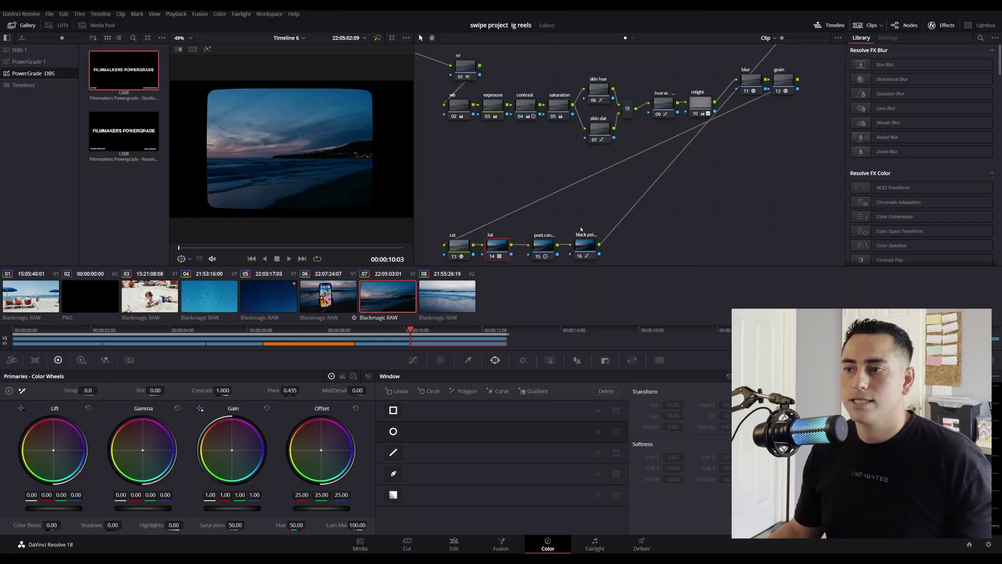
pyautogui.click(585, 255)
pyautogui.moveTo(680, 254); pyautogui.dragTo(697, 196)
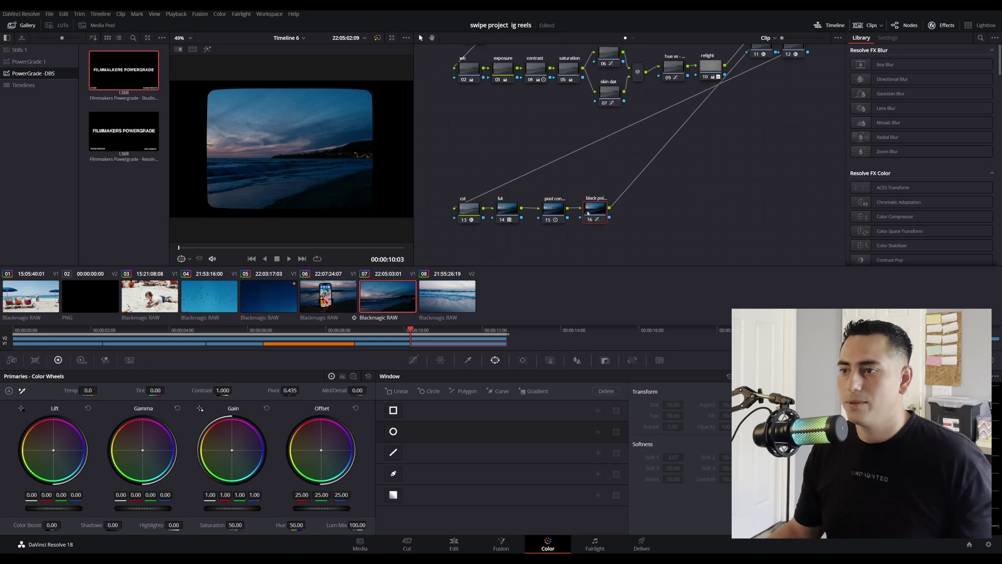
pyautogui.hotkey('ctrl', 'd')
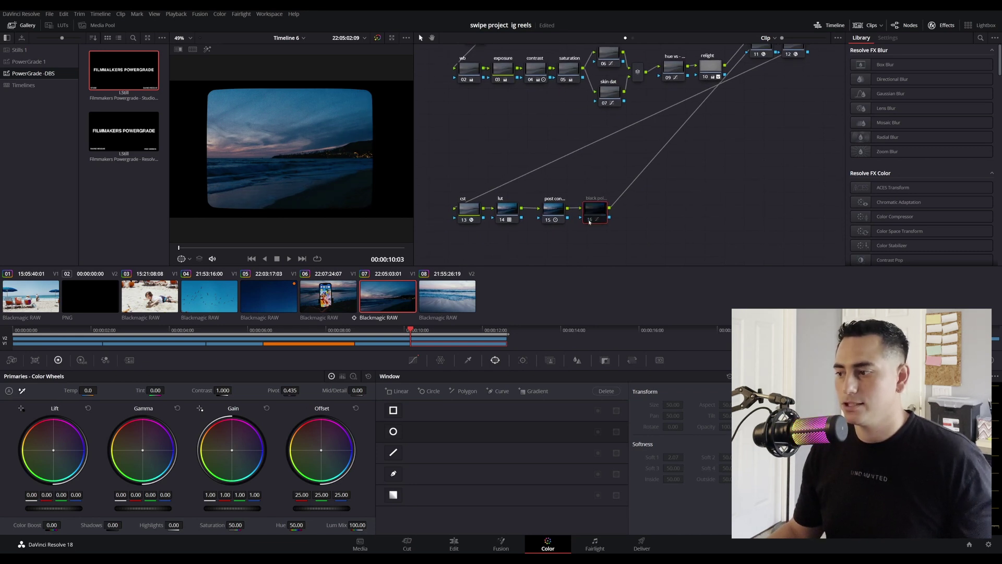
pyautogui.hotkey('ctrl', 'd')
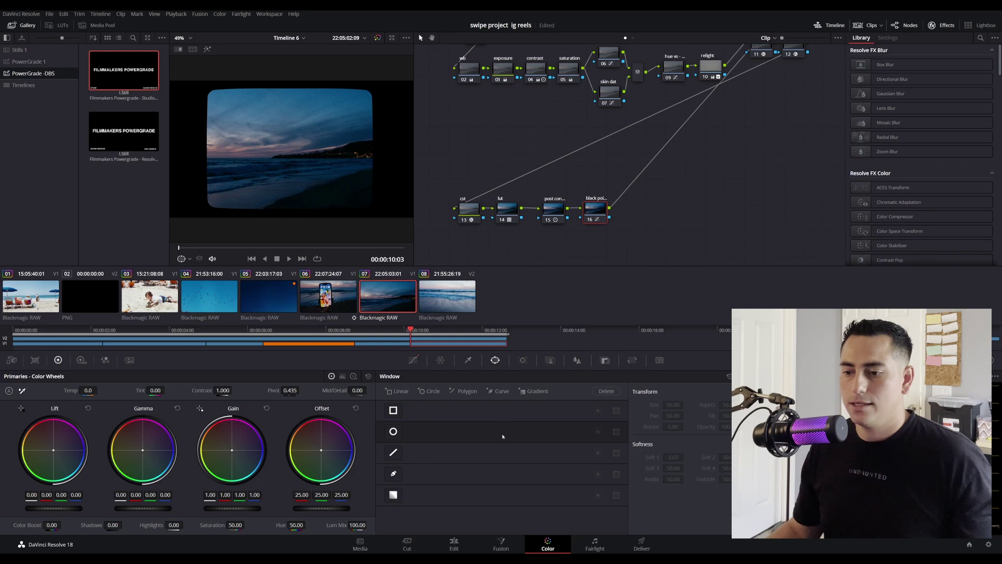
# Return to the Edit page and move the playhead back to the timeline start
pyautogui.click(454, 544)
pyautogui.click(360, 397)
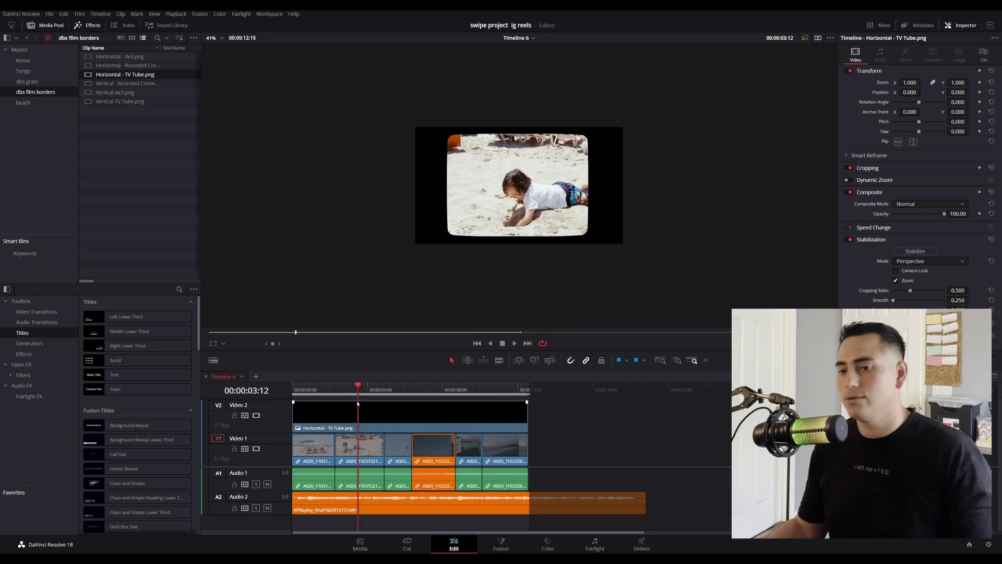
pyautogui.moveTo(359, 390); pyautogui.dragTo(277, 401)
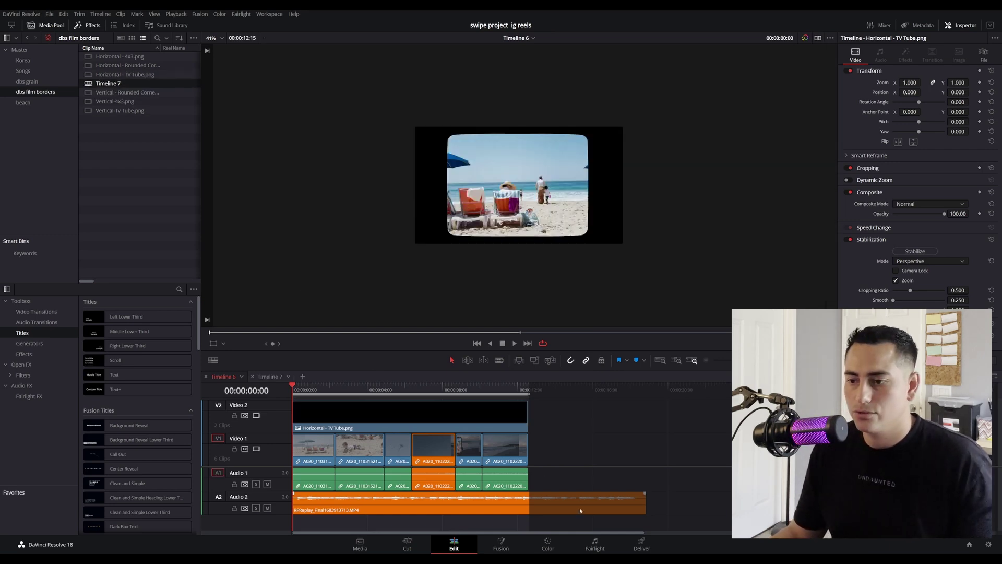
# Copy all clips from Timeline 6 into the vertical Timeline 7 and delete the Horizontal - TV Tube.png border there
pyautogui.moveTo(573, 519); pyautogui.dragTo(307, 413)
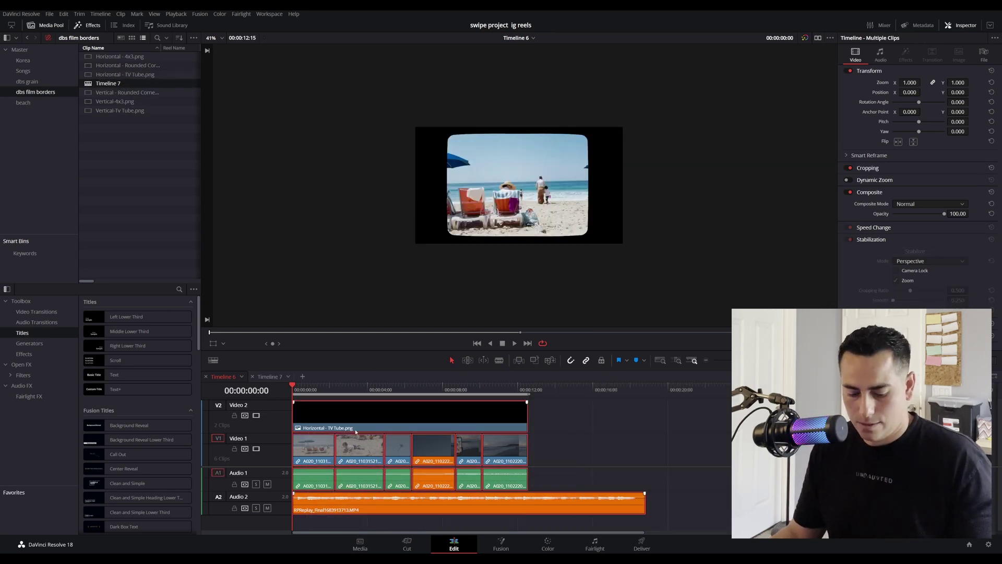
pyautogui.click(270, 376)
pyautogui.hotkey('ctrl', 'v')
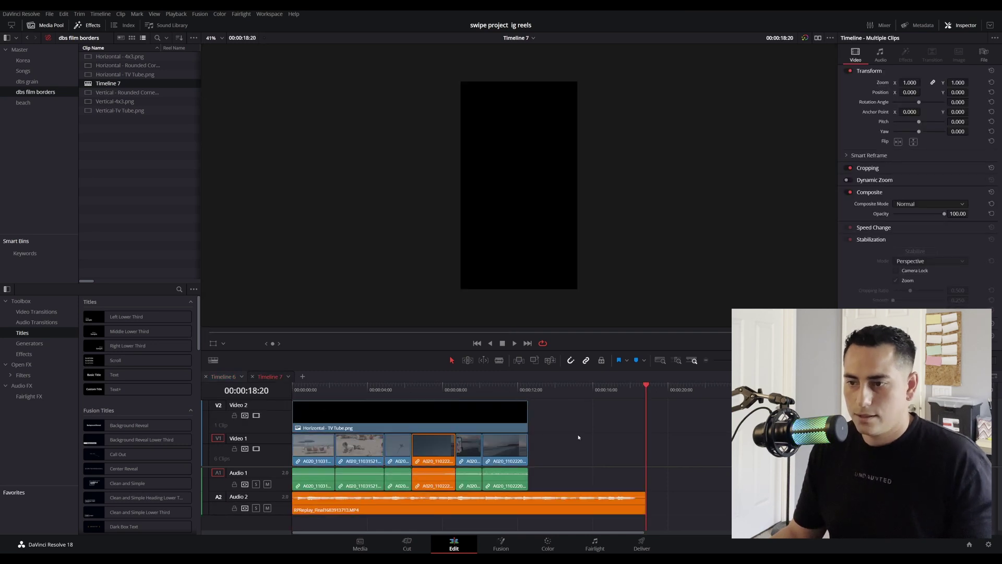
pyautogui.click(449, 418)
pyautogui.press('Delete')
pyautogui.press('Home')
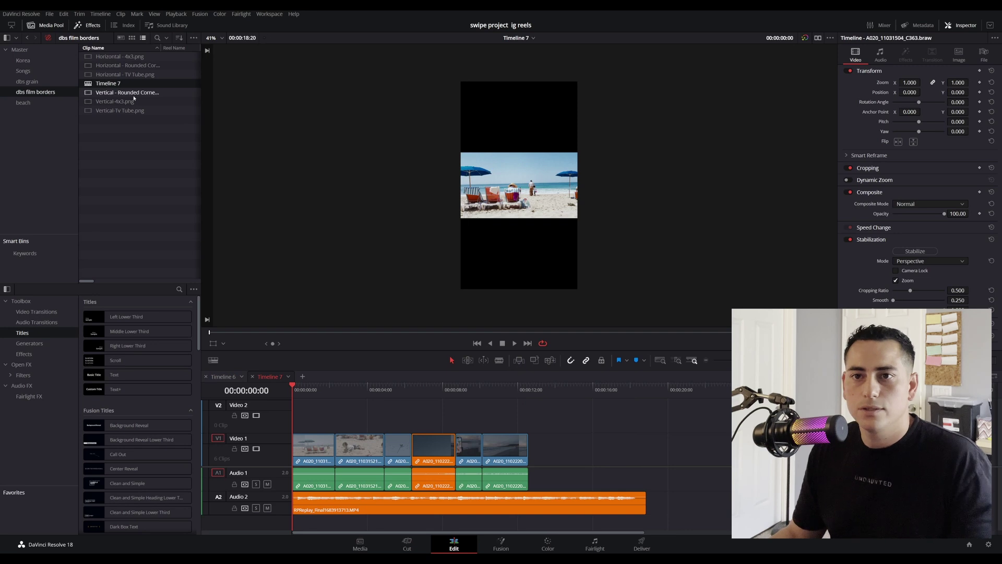
# Lay Vertical-Tv Tube.png on Video 2 across all the clips and trim the song to end with them
pyautogui.click(109, 93)
pyautogui.click(105, 111)
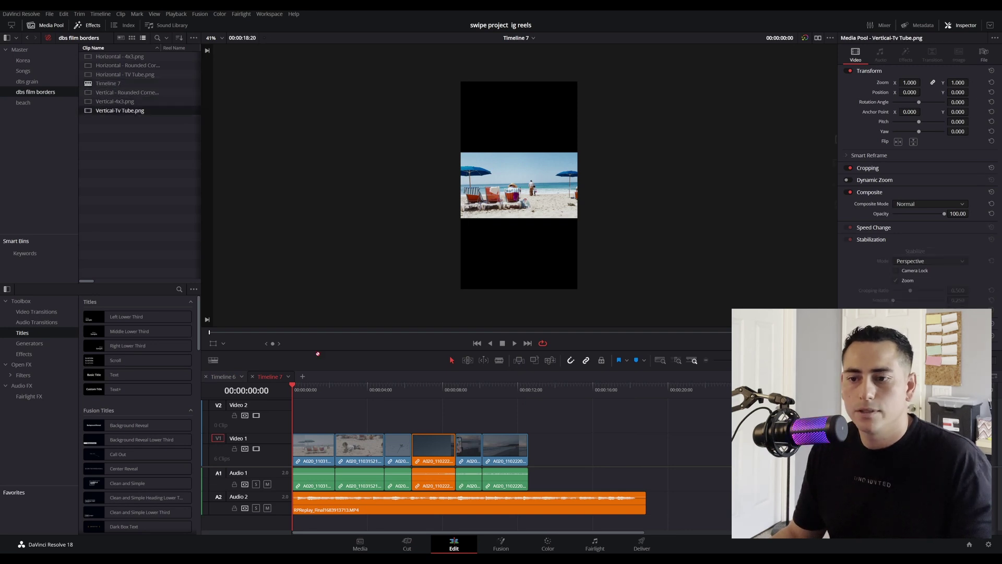
pyautogui.moveTo(318, 353); pyautogui.dragTo(298, 410)
pyautogui.click(358, 423)
pyautogui.moveTo(381, 417); pyautogui.dragTo(528, 421)
pyautogui.moveTo(647, 506); pyautogui.dragTo(528, 506)
# Play the vertical reel from its start in an enlarged view and save the project
pyautogui.scroll(1, 525, 247)
pyautogui.press('space')
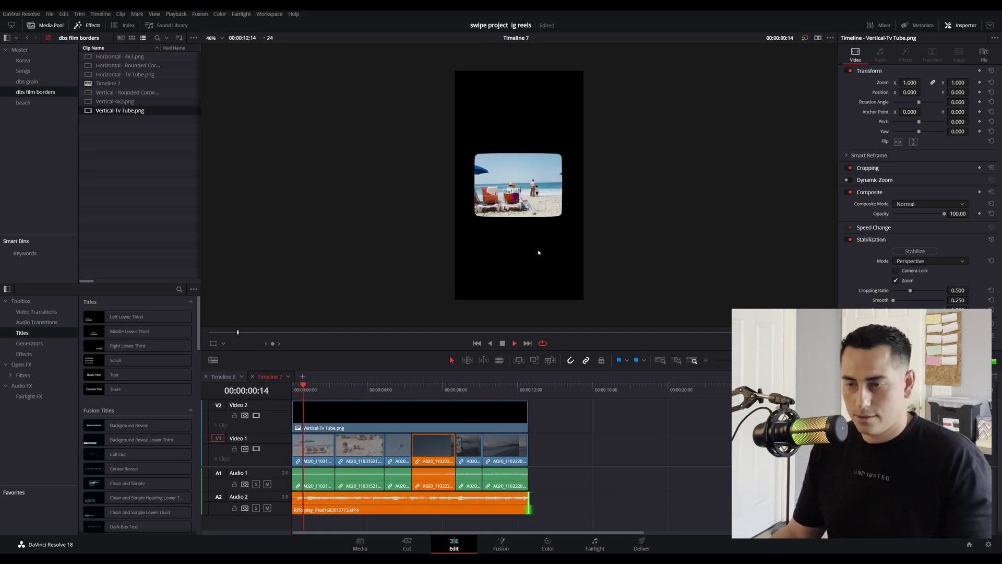
pyautogui.scroll(1, 313, 278)
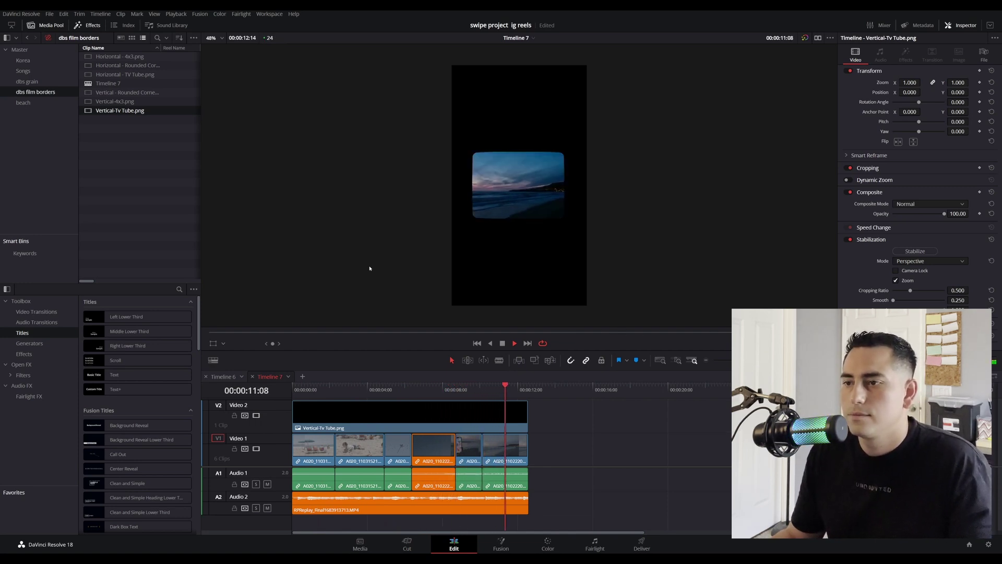
pyautogui.press('space')
pyautogui.hotkey('ctrl', 's')
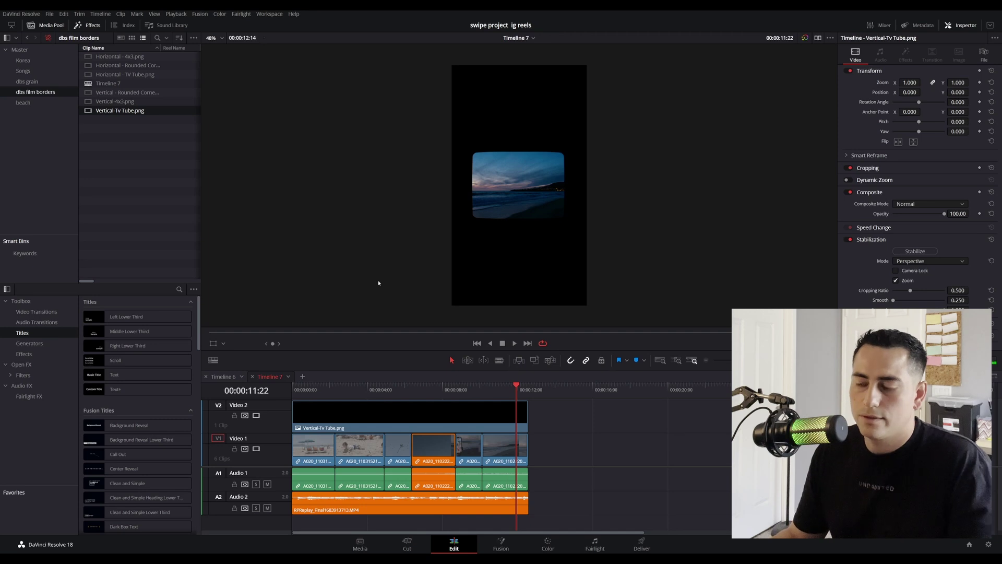
# Set the zoom of the Vertical-Tv Tube.png border to 1.320
pyautogui.click(483, 418)
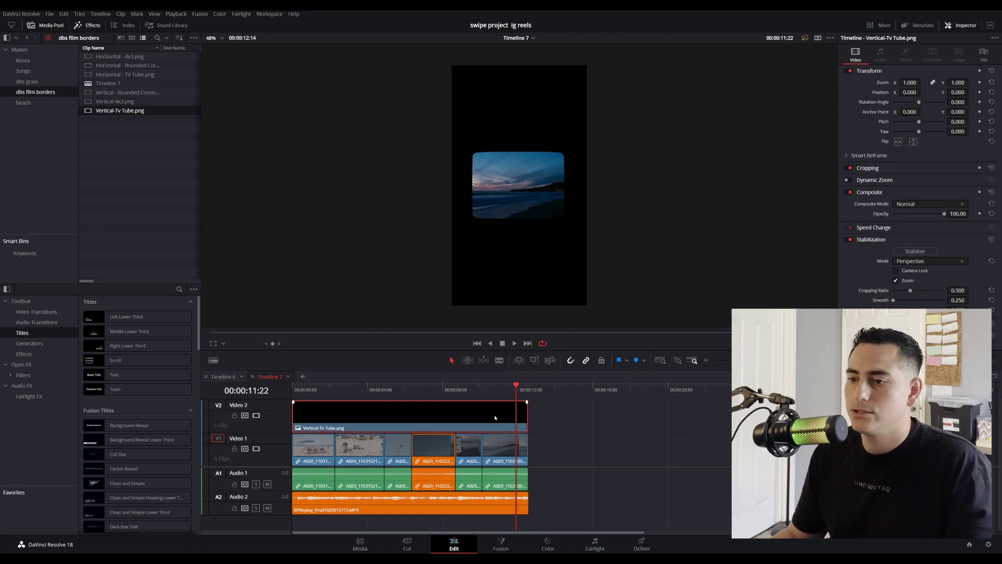
pyautogui.moveTo(904, 81); pyautogui.dragTo(922, 82)
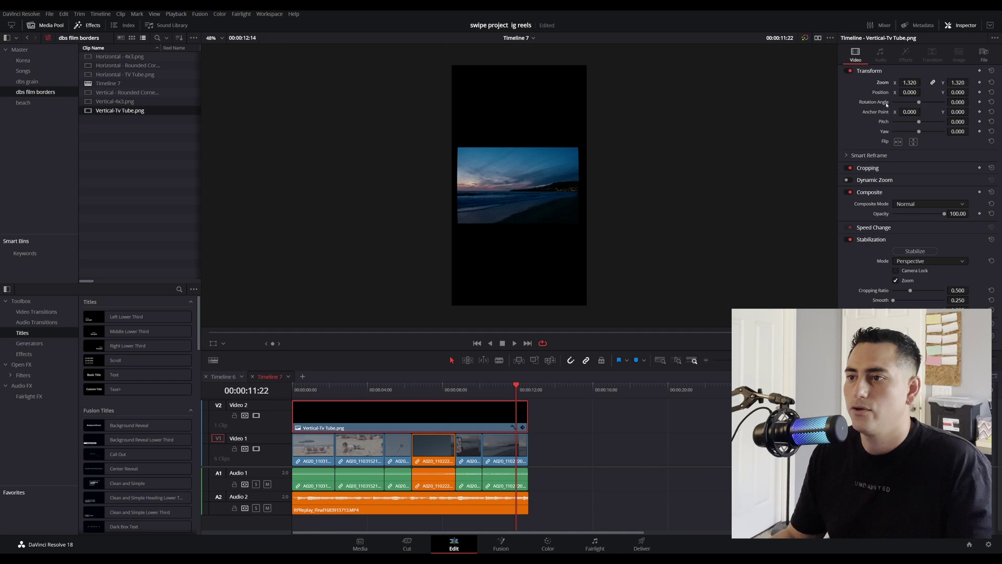
# Set the zoom of all the Video 1 clips in Timeline 7 to 1.330 so they fill the TV Tube border
pyautogui.moveTo(558, 446); pyautogui.dragTo(292, 488)
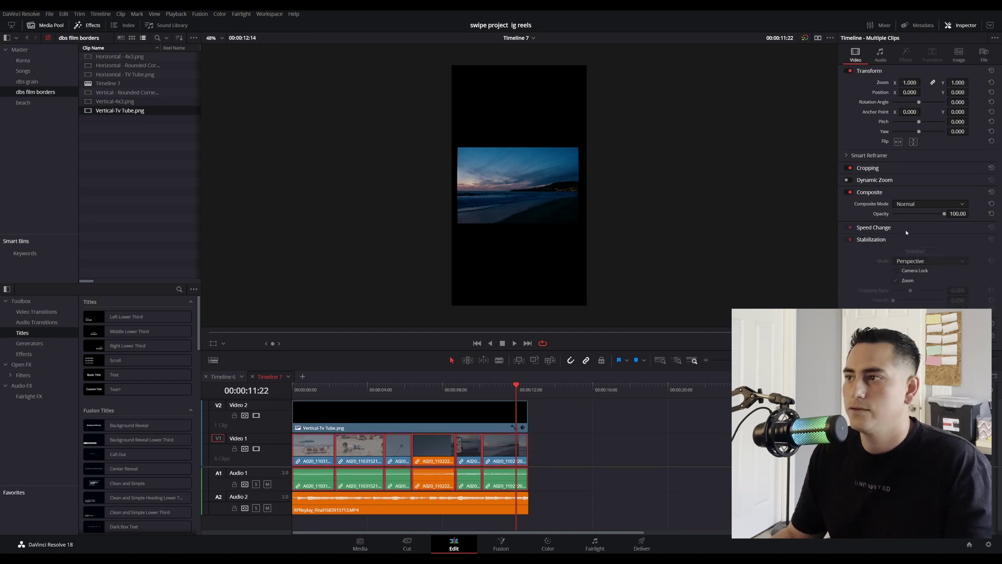
pyautogui.moveTo(911, 82); pyautogui.dragTo(922, 82)
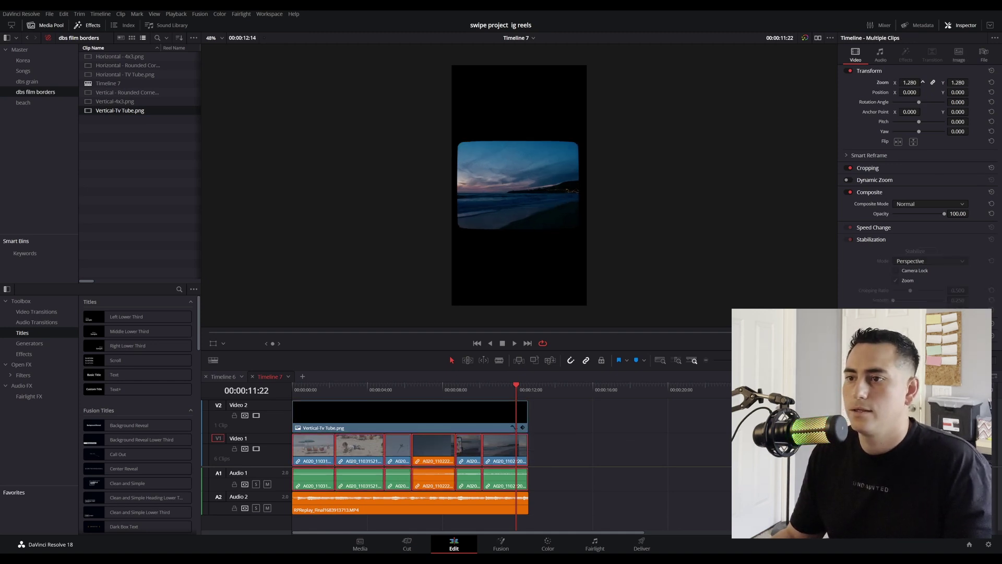
pyautogui.click(606, 441)
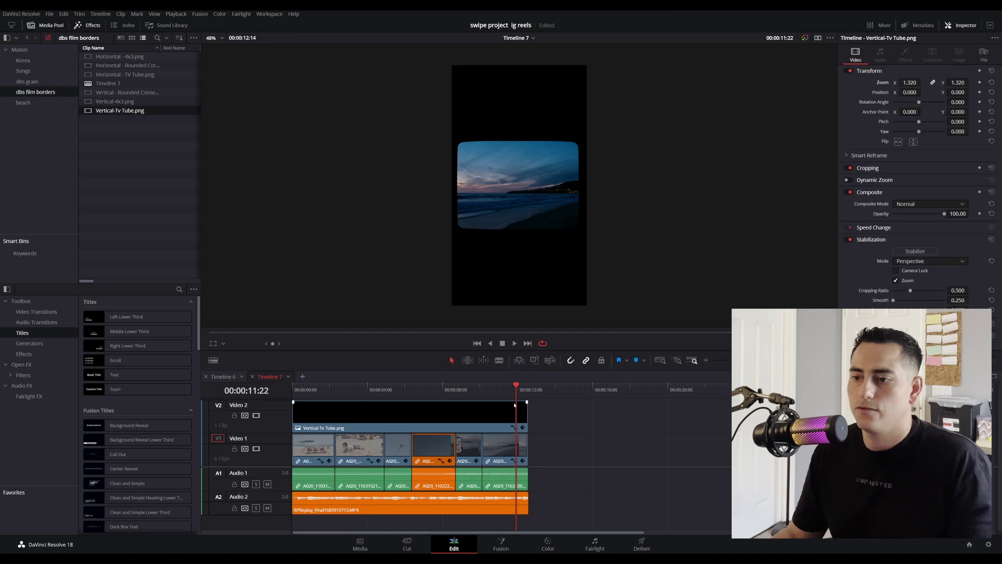
# Play the vertical reel from its start and review the scaled clips at 00:00:07:11 and near the beginning
pyautogui.moveTo(517, 388); pyautogui.dragTo(126, 432)
pyautogui.press('space')
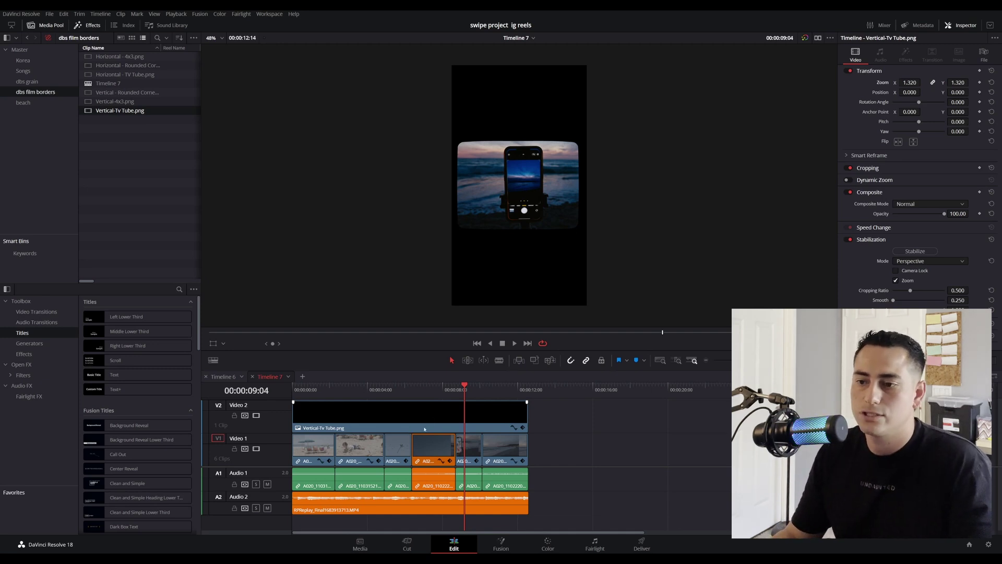
pyautogui.moveTo(464, 394); pyautogui.dragTo(432, 391)
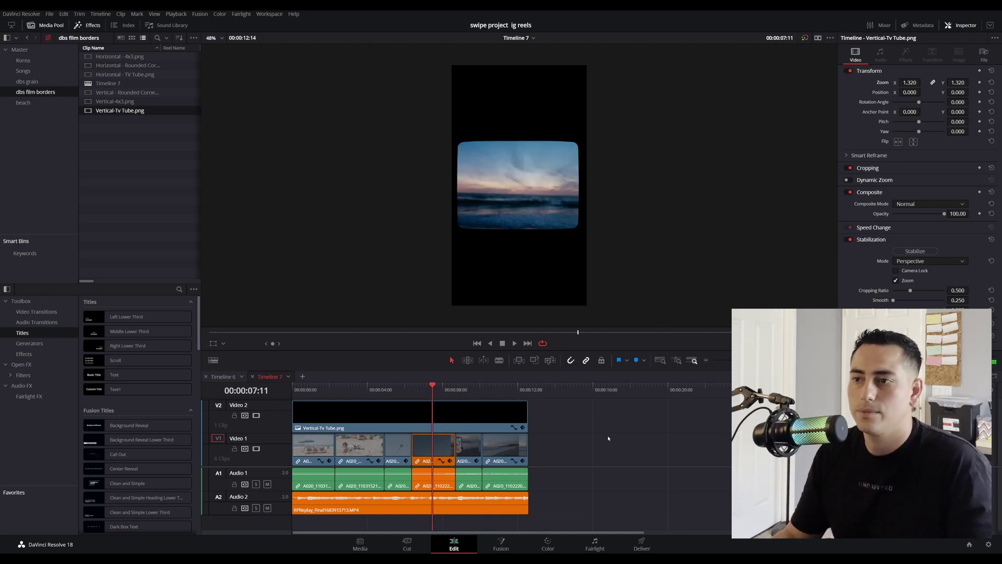
pyautogui.click(442, 457)
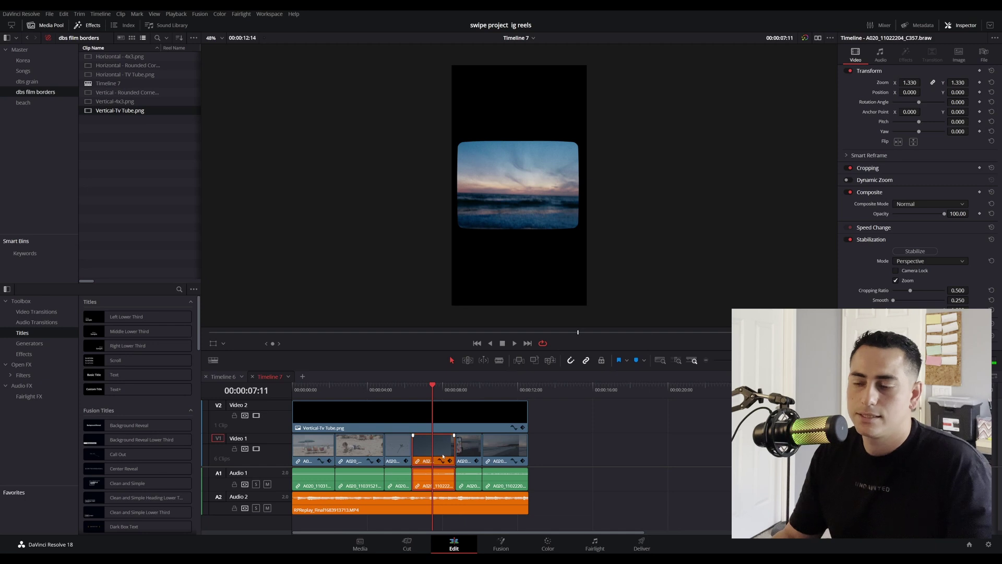
pyautogui.click(590, 440)
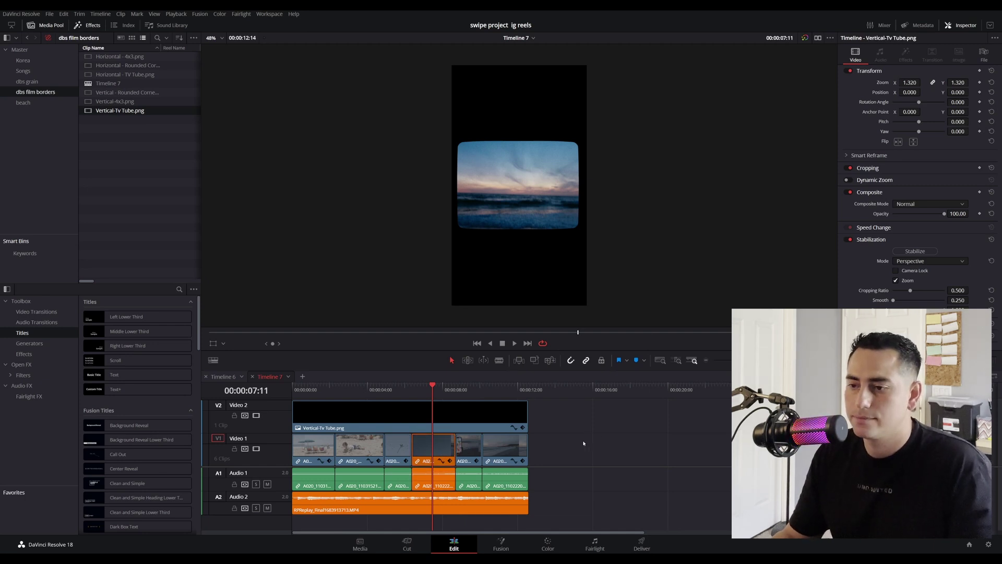
pyautogui.click(307, 389)
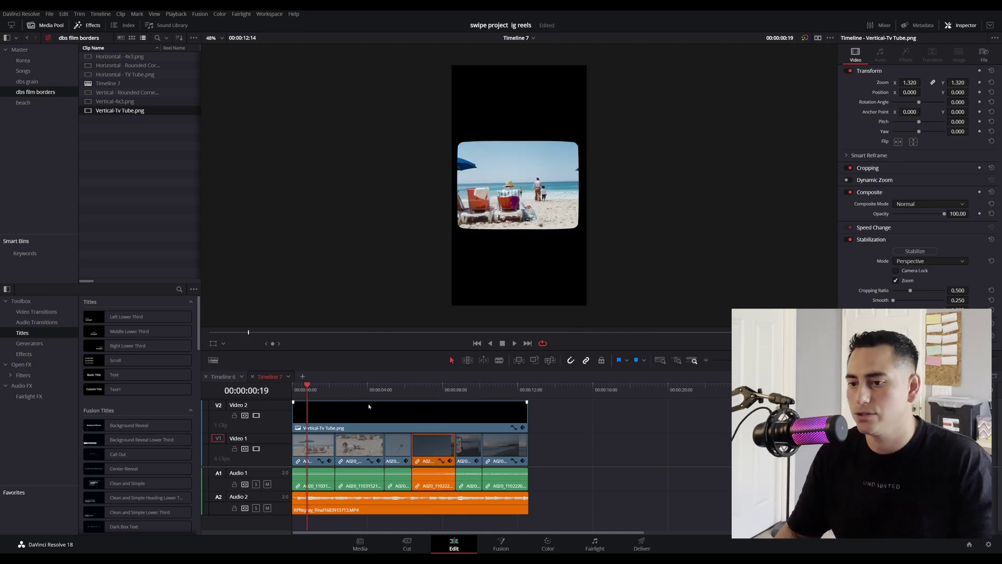